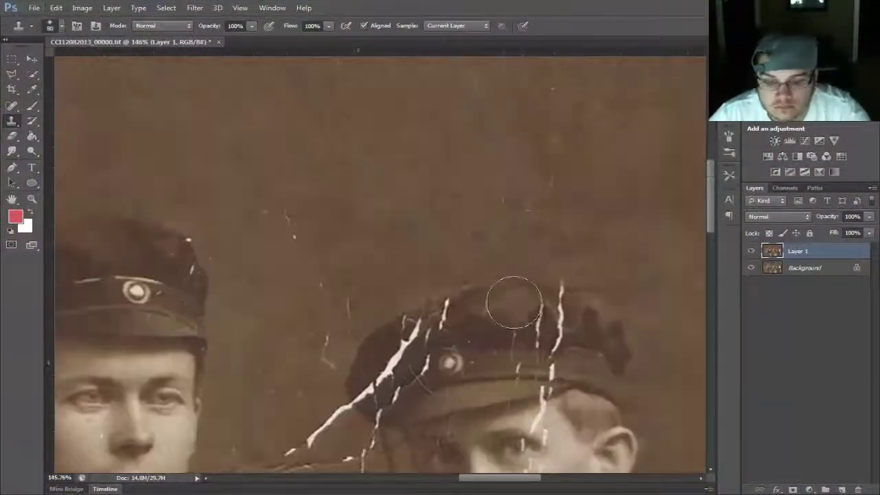
- With a smaller clone brush, cover the upper white cracks on the back-row man's dark cap
key(bracketleft)
key(bracketleft)
key(bracketleft)
drag(510, 299, 559, 298)
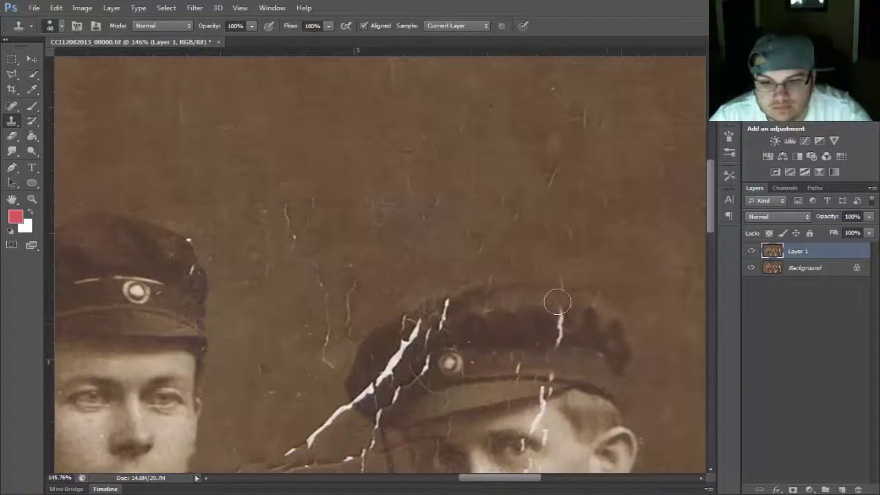
scroll(557, 302, down, 2)
scroll(415, 336, up, 4)
key(bracketleft)
key(bracketleft)
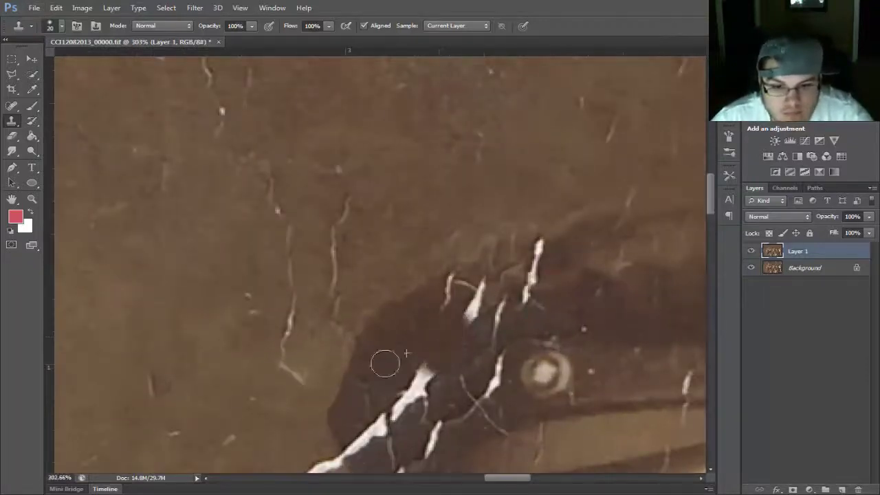
mouse_move(385, 363)
mouse_down()
mouse_move(432, 402)
mouse_move(387, 360)
mouse_up()
- Clone over the remaining cap cracks across the right side, the brim and below the cap
scroll(484, 200, down, 2)
drag(483, 200, 505, 237)
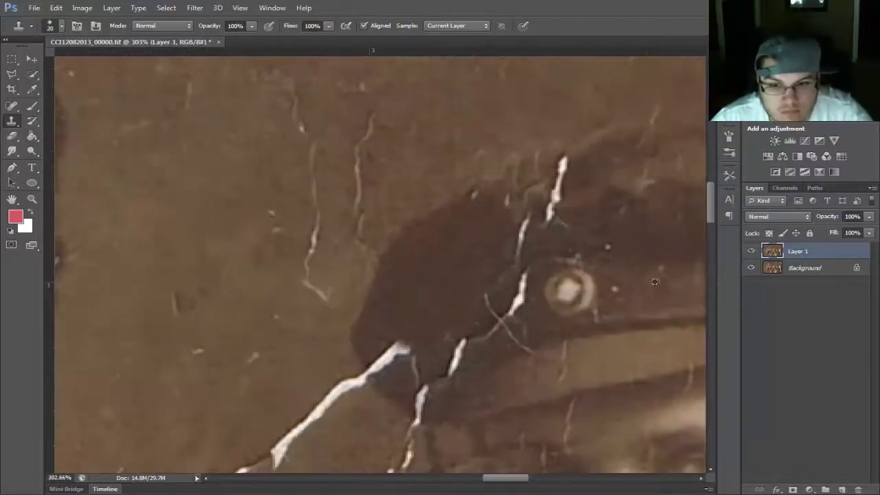
drag(490, 303, 444, 361)
drag(429, 309, 374, 368)
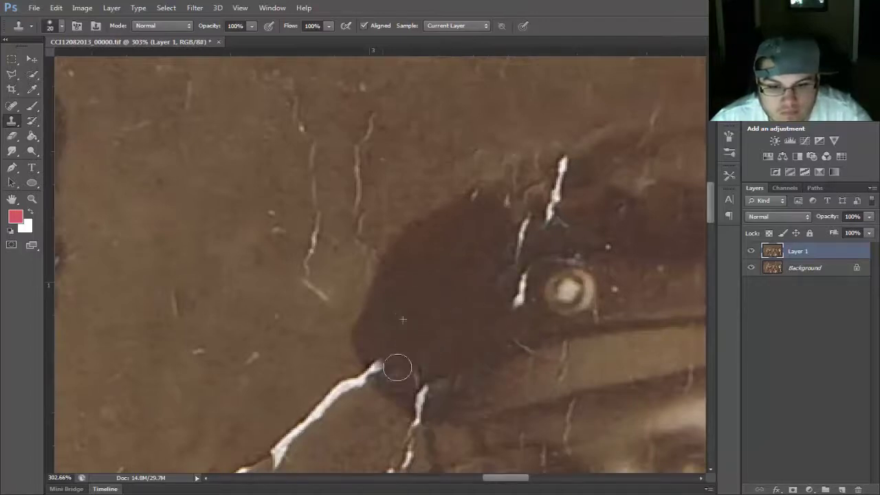
mouse_move(471, 255)
mouse_down()
mouse_move(556, 197)
mouse_move(519, 270)
mouse_up()
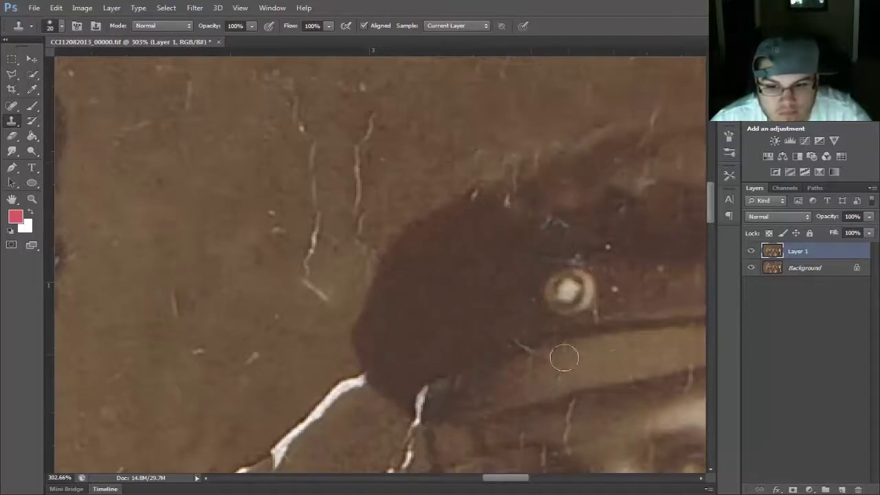
drag(564, 357, 520, 367)
mouse_move(426, 392)
mouse_down()
mouse_move(420, 406)
mouse_move(451, 385)
mouse_move(436, 282)
mouse_up()
scroll(381, 357, down, 2)
scroll(391, 335, up, 3)
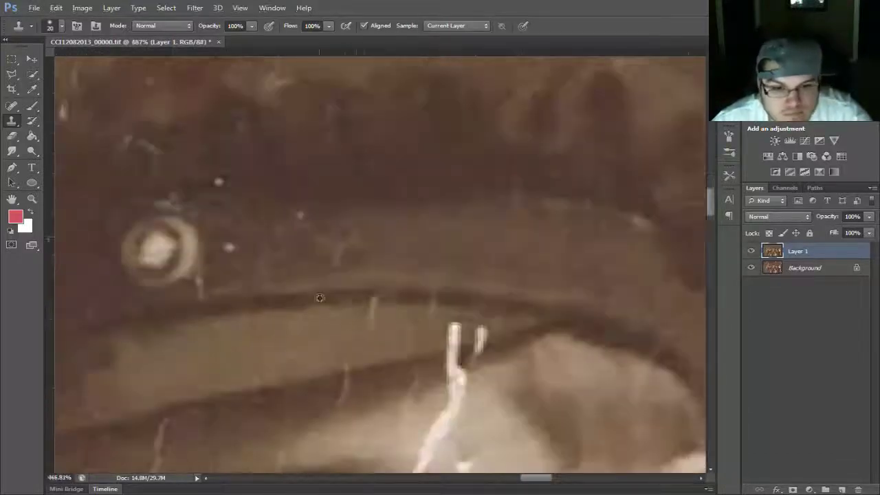
scroll(392, 335, down, 5)
scroll(454, 212, up, 4)
- Clone clean skin over the white crack on the man's cheek and below his mouth
mouse_move(455, 213)
mouse_down()
mouse_move(436, 238)
mouse_move(447, 199)
mouse_up()
key(bracketleft)
key(bracketleft)
key(bracketleft)
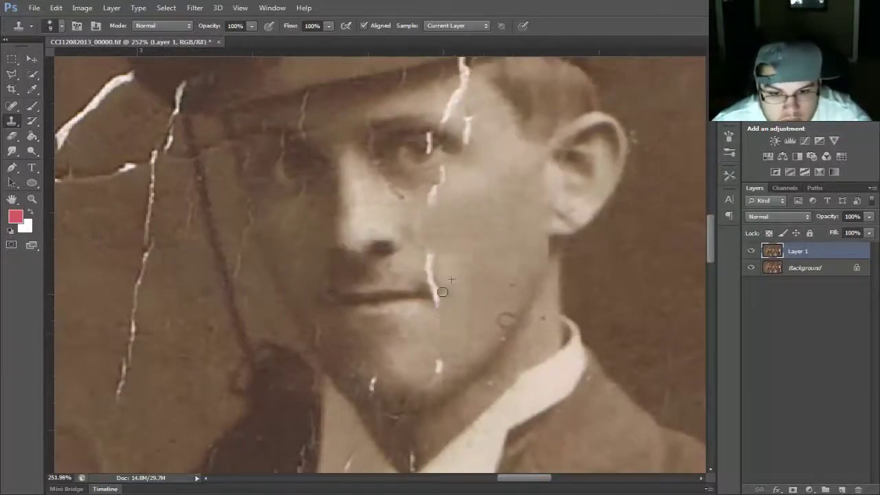
drag(432, 277, 436, 301)
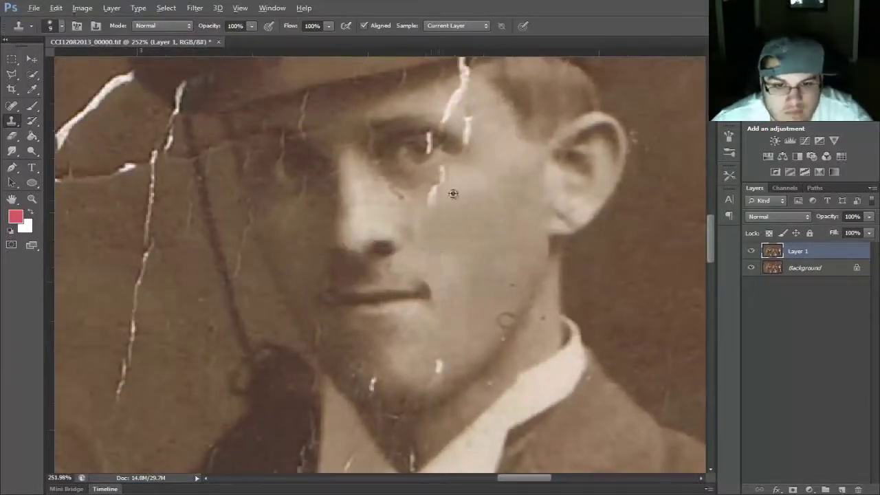
click(469, 128)
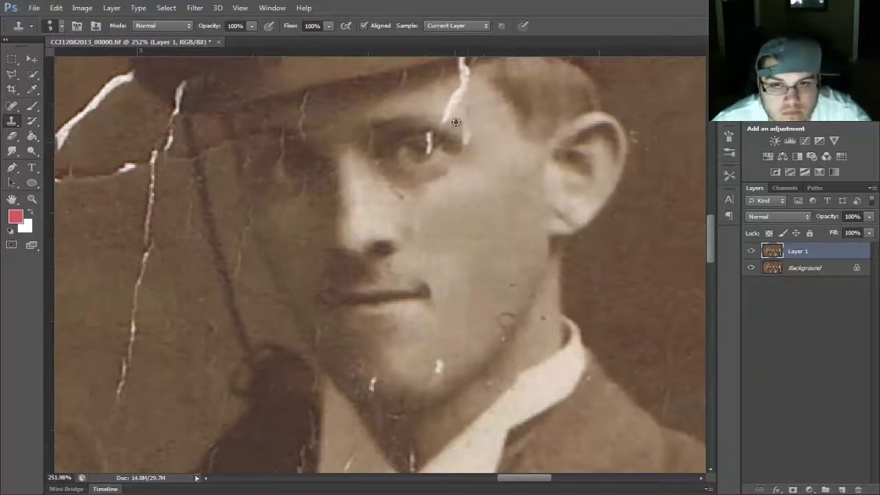
- Spot-heal the scratch across the man's collar and tie
key(j)
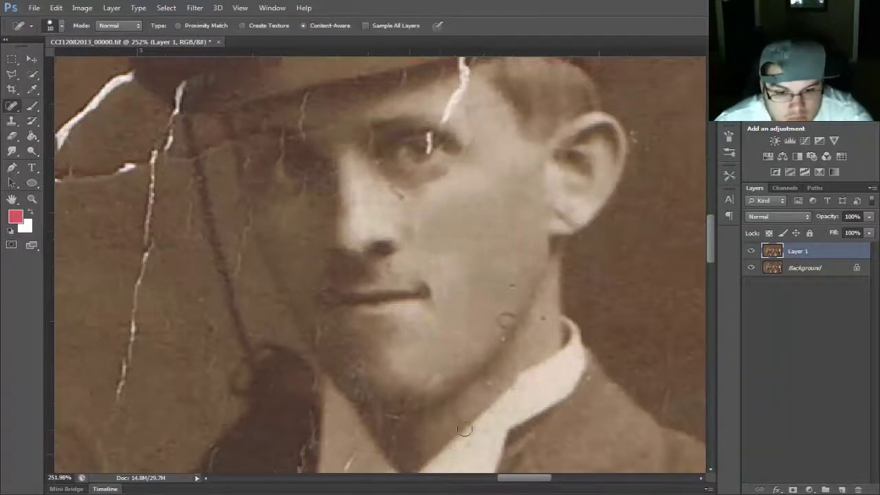
scroll(421, 370, down, 2)
drag(418, 400, 433, 391)
scroll(530, 160, down, 2)
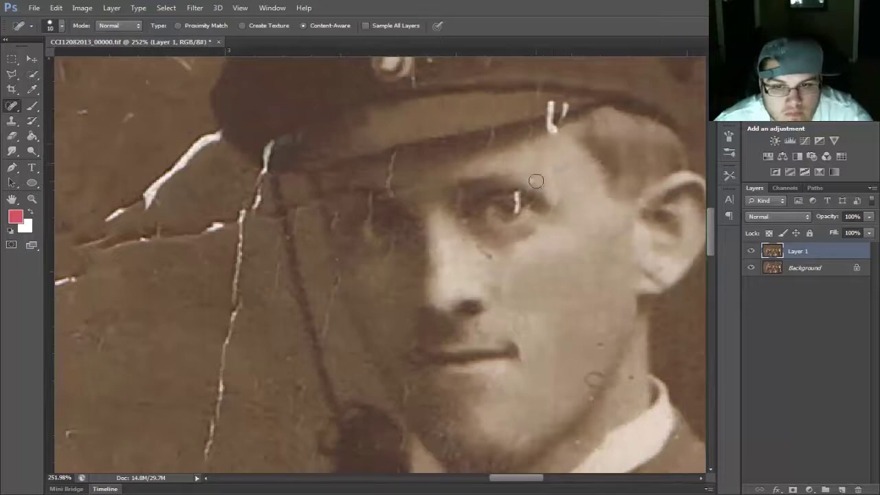
scroll(534, 183, down, 4)
scroll(487, 261, up, 8)
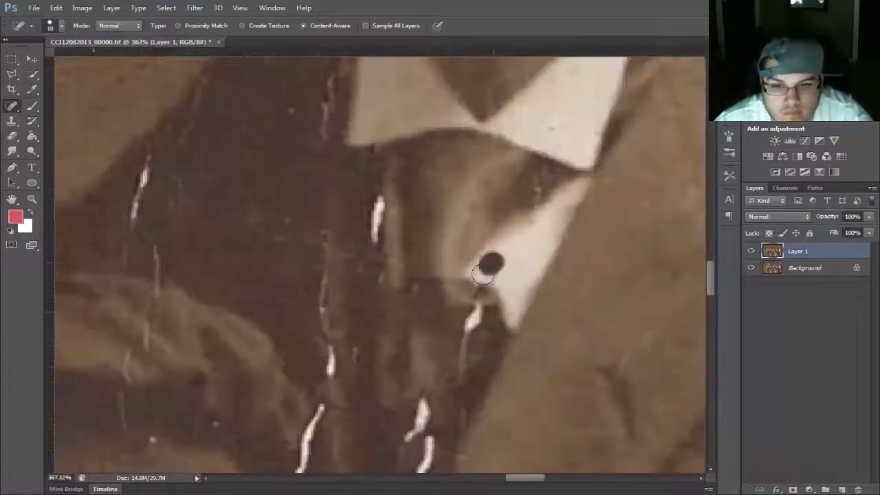
scroll(487, 268, down, 1)
scroll(487, 268, down, 1)
drag(373, 298, 344, 348)
- Spot-heal the diagonal and horizontal cracks beside the face and the small crack near the brim
scroll(344, 347, down, 5)
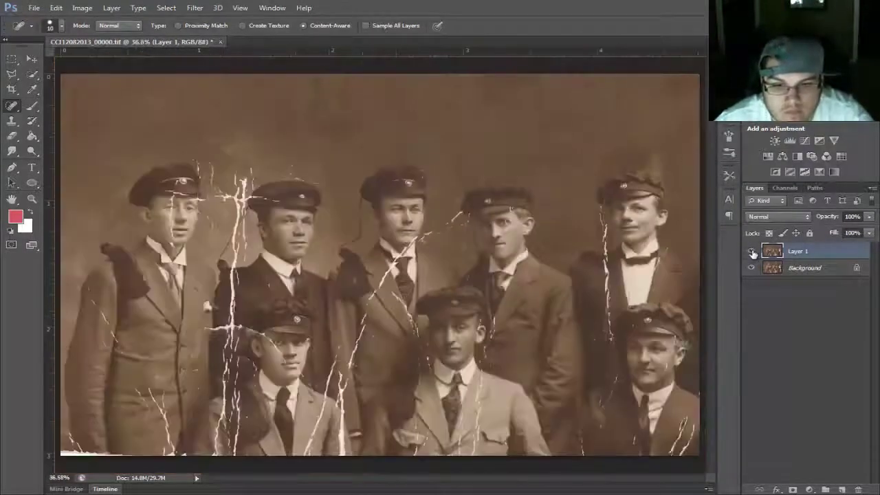
scroll(523, 227, up, 5)
drag(321, 131, 255, 189)
drag(323, 198, 239, 210)
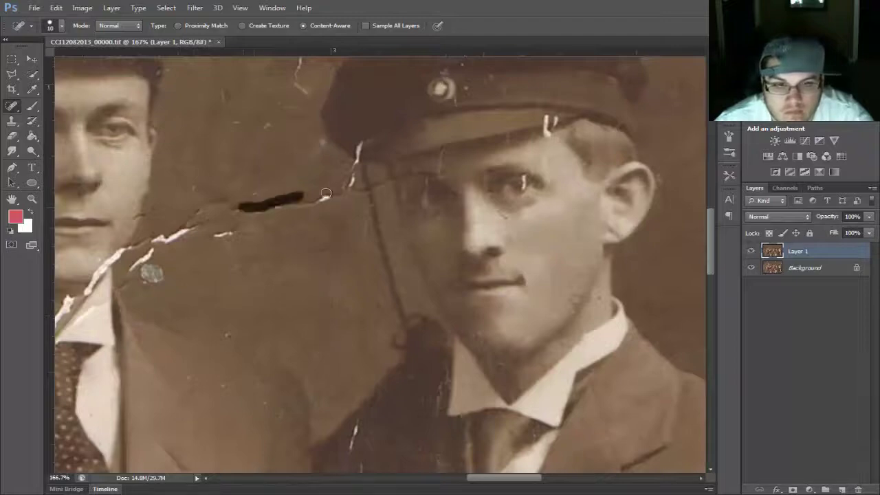
drag(358, 143, 352, 184)
- Clone away the remaining crack on the hat brim
scroll(371, 158, up, 5)
drag(383, 137, 367, 189)
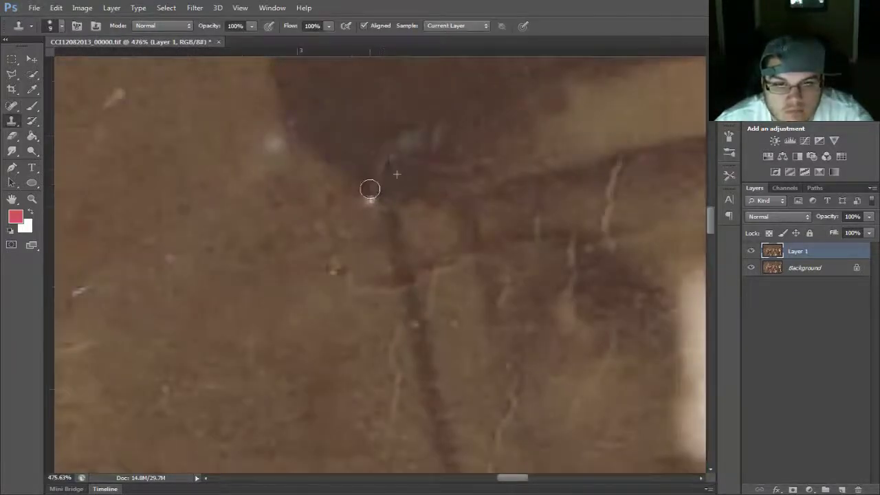
scroll(367, 193, down, 5)
scroll(379, 213, up, 6)
key(s)
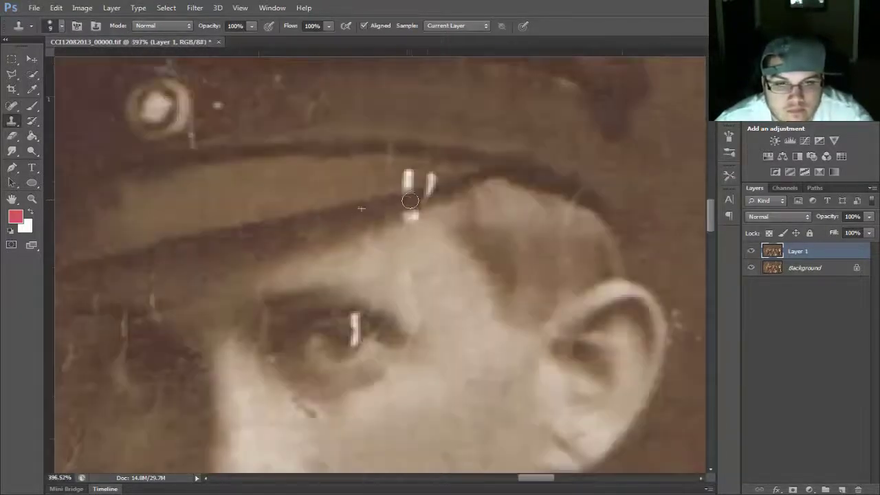
scroll(430, 177, down, 5)
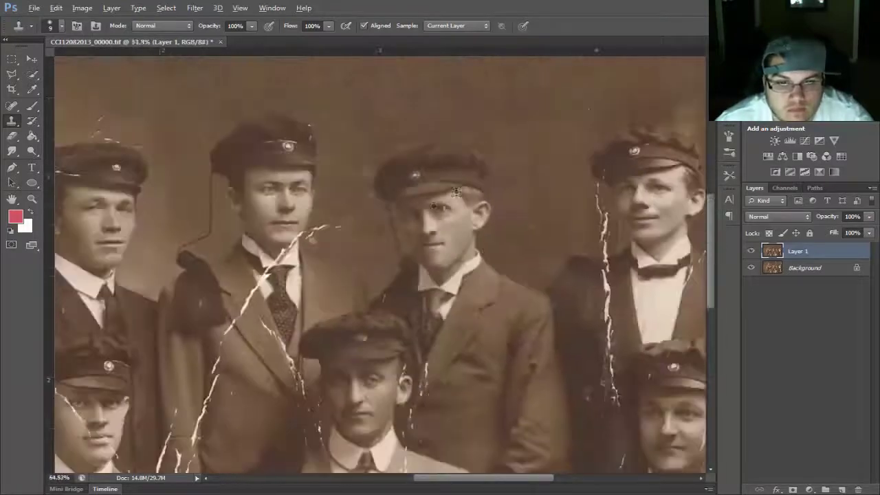
scroll(460, 207, up, 5)
scroll(449, 202, up, 3)
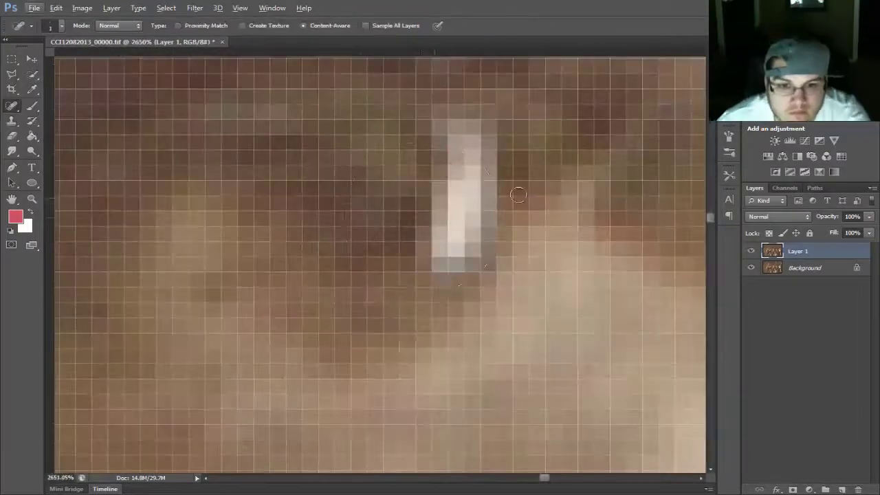
key(b)
scroll(450, 207, down, 3)
scroll(450, 206, up, 3)
- On a new empty layer, paint the light scratch by the eye in sampled brown skin tone
key(ctrl+shift+alt+n)
alt+click(447, 174)
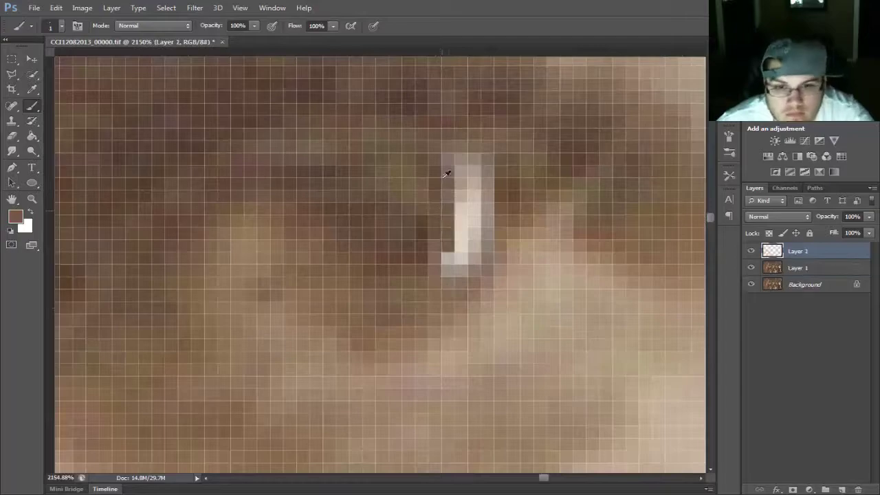
mouse_move(464, 272)
mouse_down()
mouse_move(468, 160)
mouse_move(481, 178)
mouse_up()
scroll(454, 234, down, 6)
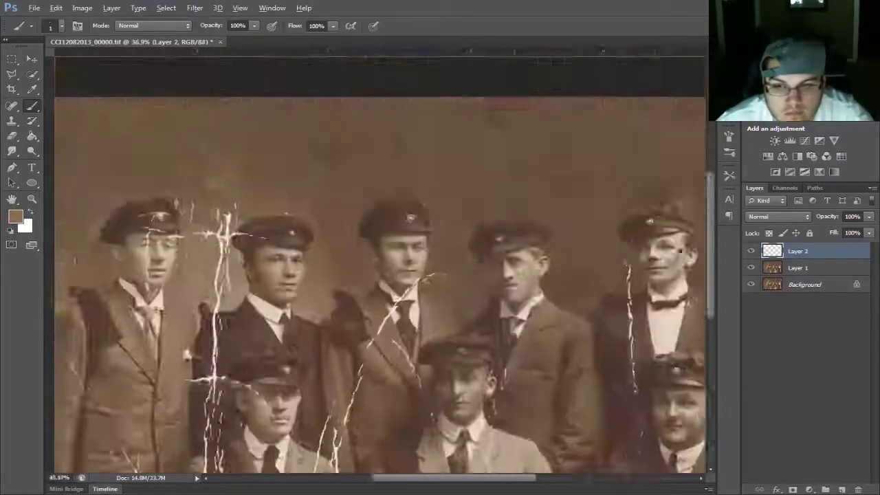
scroll(453, 239, up, 2)
scroll(452, 239, up, 1)
scroll(460, 206, up, 3)
scroll(482, 206, down, 4)
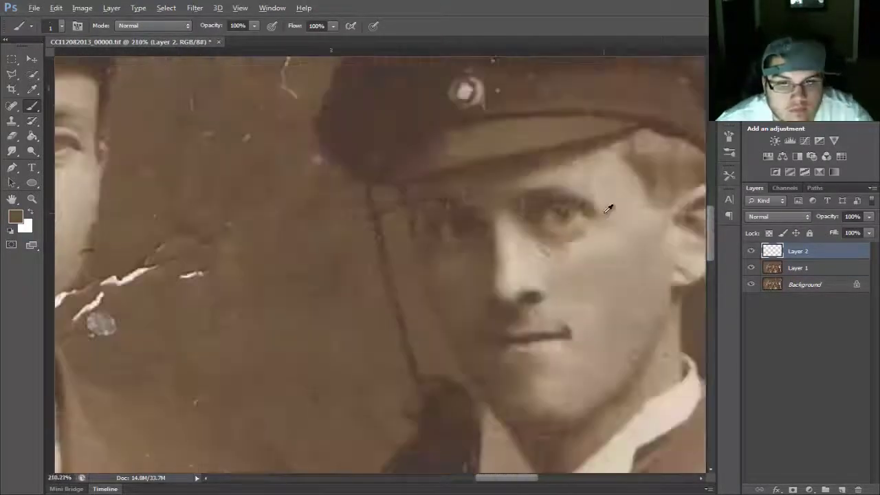
scroll(517, 210, down, 3)
scroll(517, 210, up, 5)
- Back on Layer 1, spot-heal the scratches beside the man's ear
key(j)
click(471, 245)
key(alt+bracketleft)
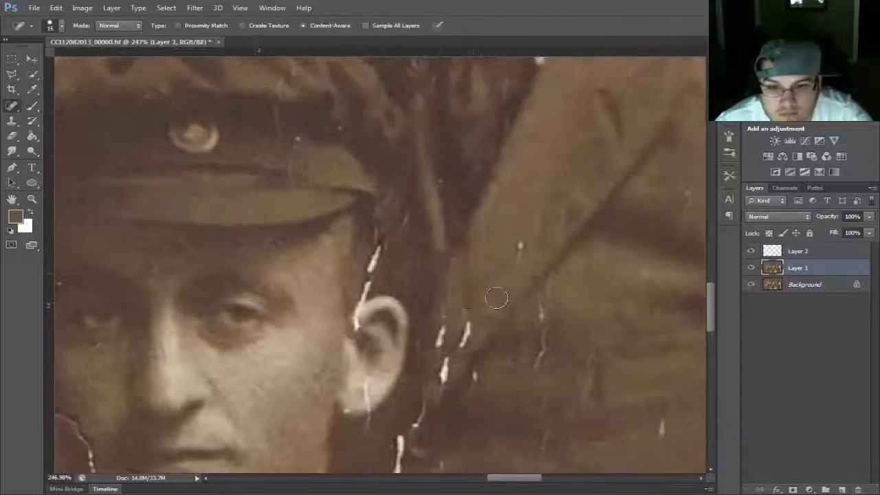
drag(467, 328, 462, 347)
drag(481, 296, 458, 334)
- With a smaller healing brush, heal the scratch running beside the man's ear
scroll(458, 334, down, 5)
click(798, 251)
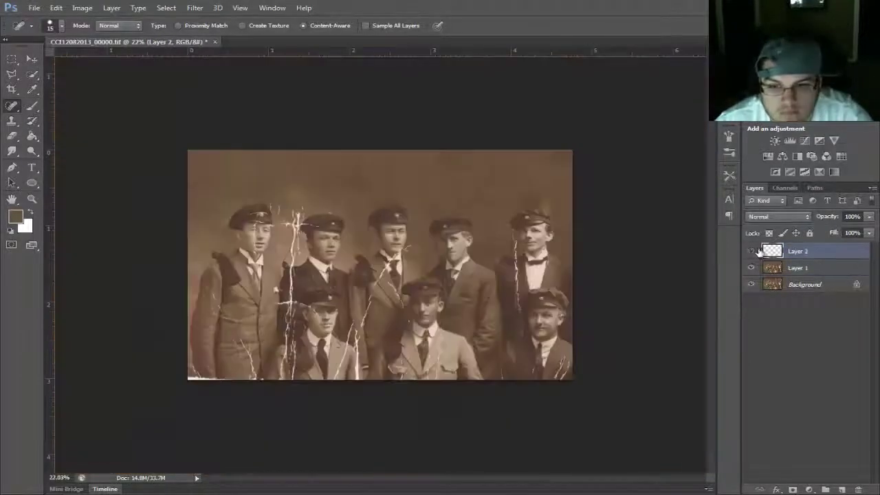
scroll(337, 316, up, 5)
key(alt+bracketleft)
scroll(576, 232, up, 2)
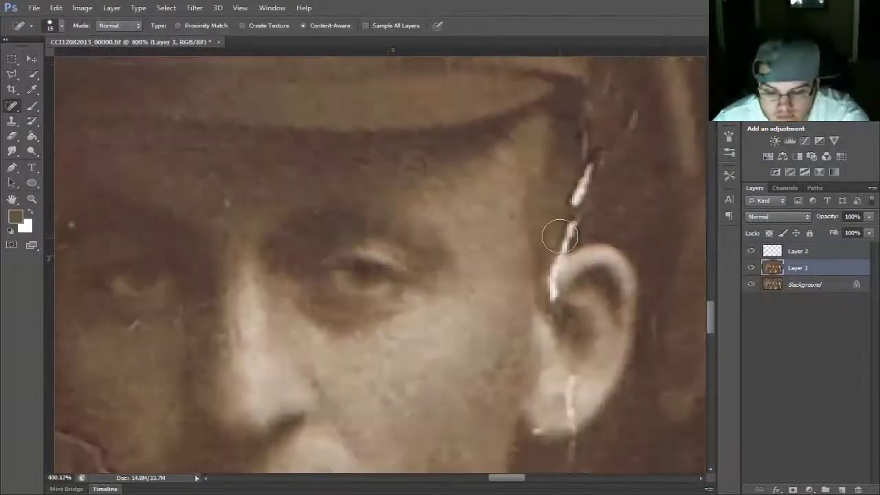
drag(564, 232, 549, 294)
- Heal the white scratches down the front-row man's light jacket
scroll(543, 296, down, 3)
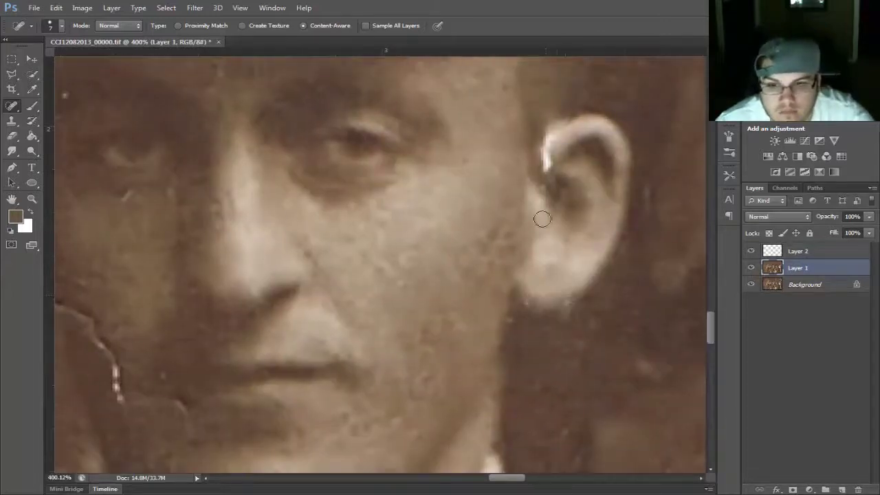
scroll(564, 130, down, 3)
scroll(635, 290, up, 2)
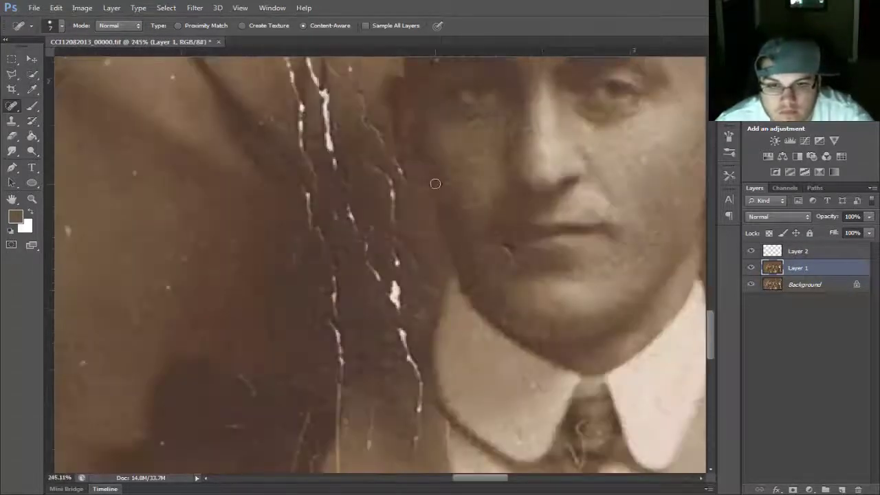
scroll(436, 184, down, 3)
scroll(502, 255, up, 3)
scroll(436, 314, down, 1)
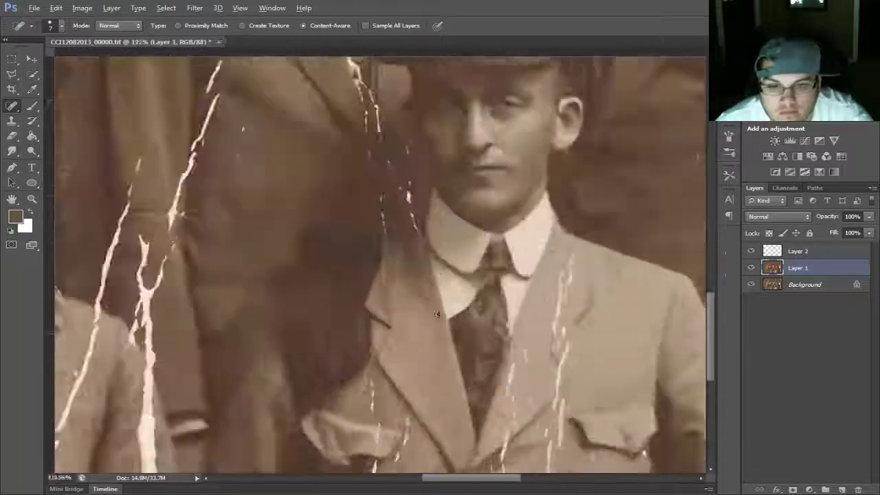
scroll(436, 314, up, 2)
scroll(397, 149, down, 1)
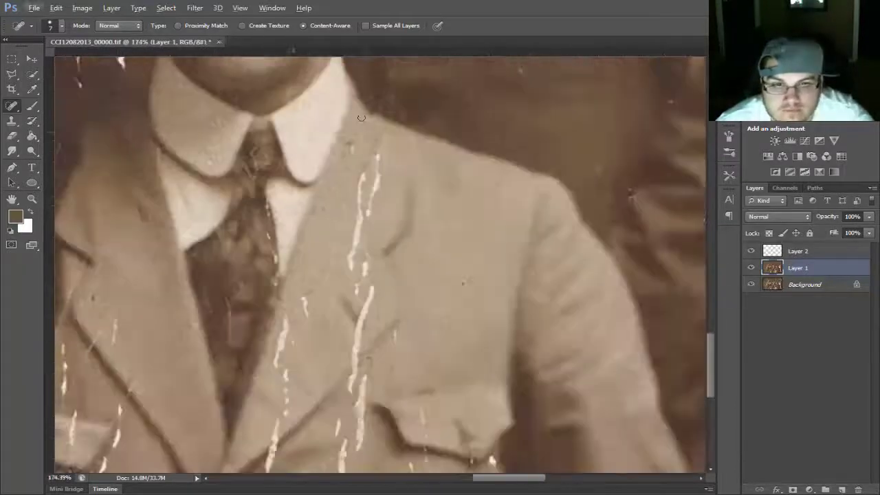
drag(377, 153, 372, 215)
mouse_move(363, 173)
mouse_down()
mouse_move(350, 265)
mouse_move(367, 268)
mouse_move(407, 222)
mouse_up()
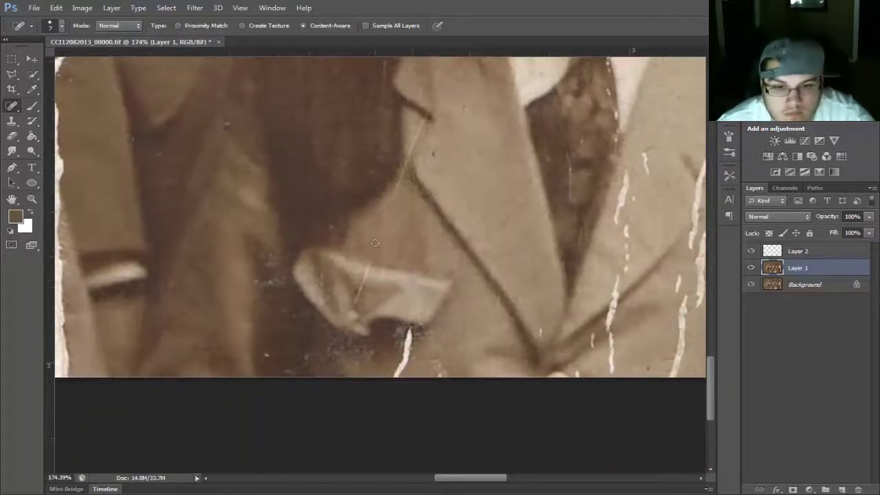
- Spot-heal the white scratches on the jacket front and lapel
key(s)
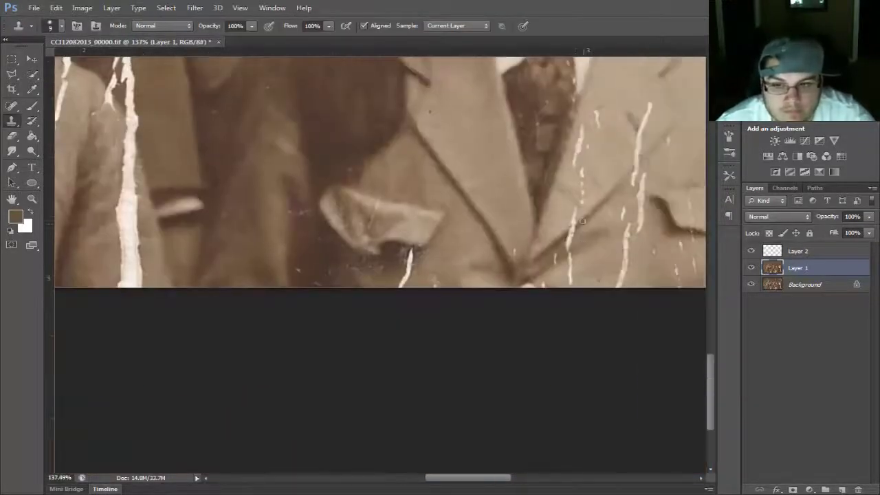
scroll(566, 234, up, 3)
key(j)
drag(563, 213, 565, 161)
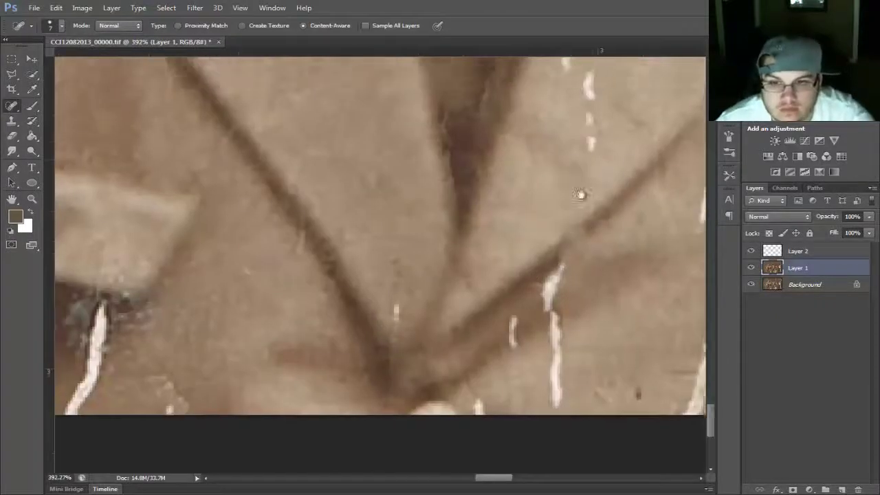
scroll(582, 194, up, 3)
drag(571, 108, 588, 151)
scroll(588, 151, down, 1)
scroll(520, 130, up, 3)
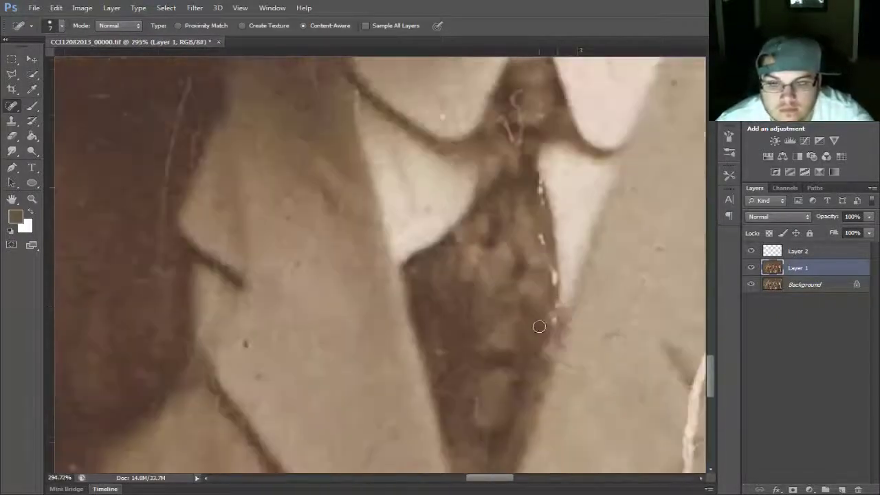
- Clone darker tone over the light specks along the tie edge
key(s)
drag(540, 244, 541, 233)
drag(554, 323, 552, 308)
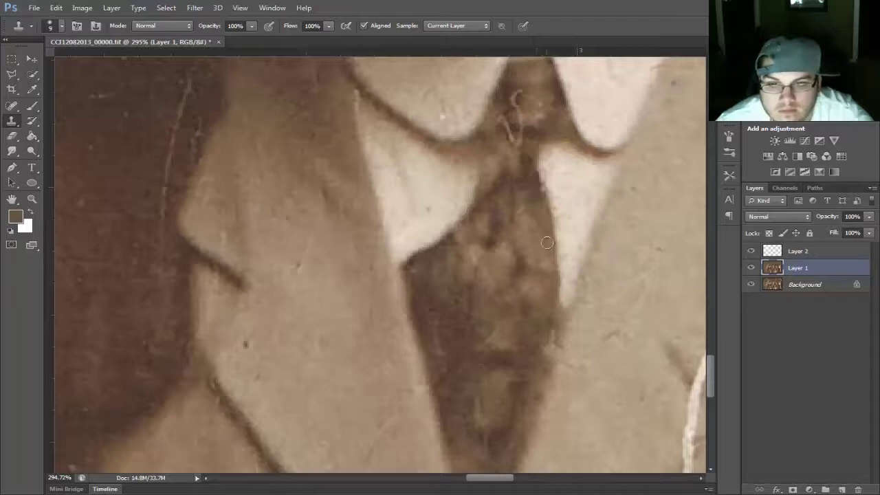
scroll(546, 242, down, 2)
key(j)
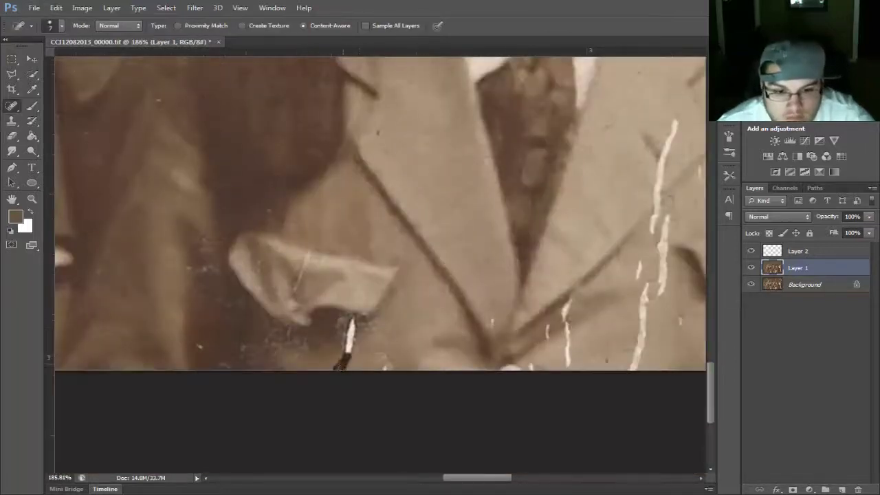
- Heal the scratches on the jacket's right side and around the pocket flap
scroll(537, 335, right, 3)
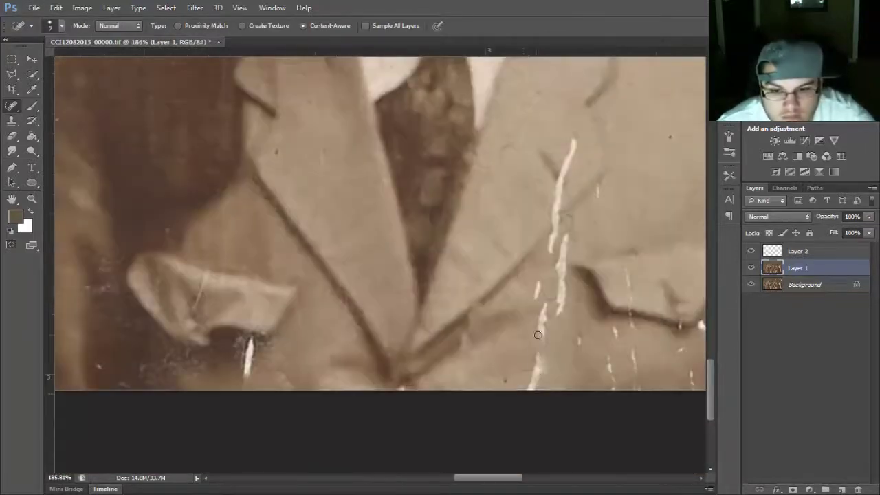
drag(541, 332, 564, 240)
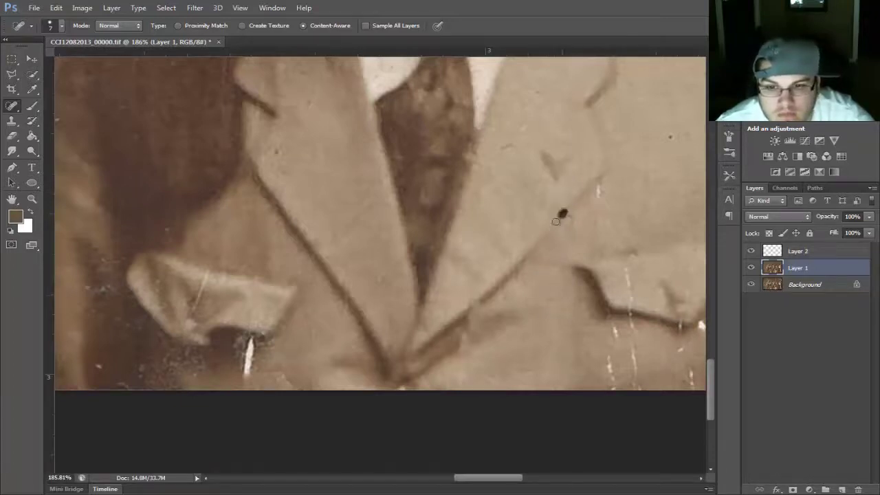
scroll(556, 222, down, 2)
scroll(555, 221, right, 3)
drag(580, 251, 585, 242)
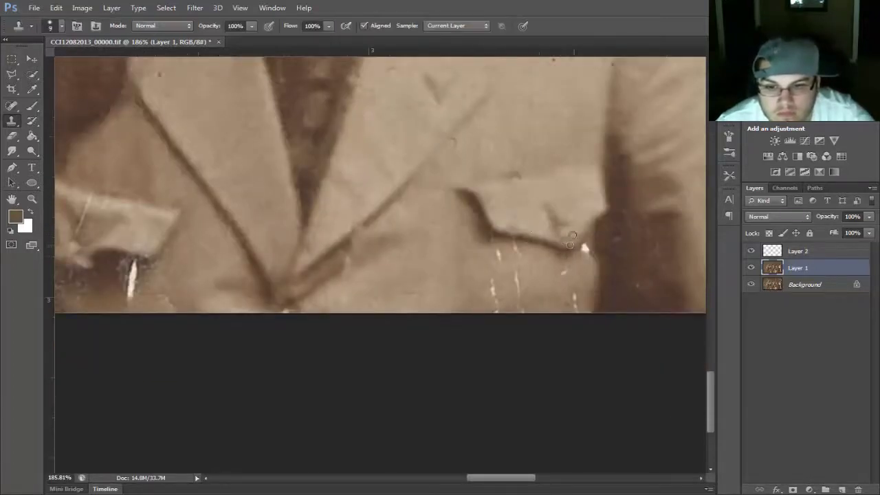
mouse_move(498, 249)
mouse_down()
mouse_move(492, 304)
mouse_move(518, 303)
mouse_up()
scroll(591, 280, down, 2)
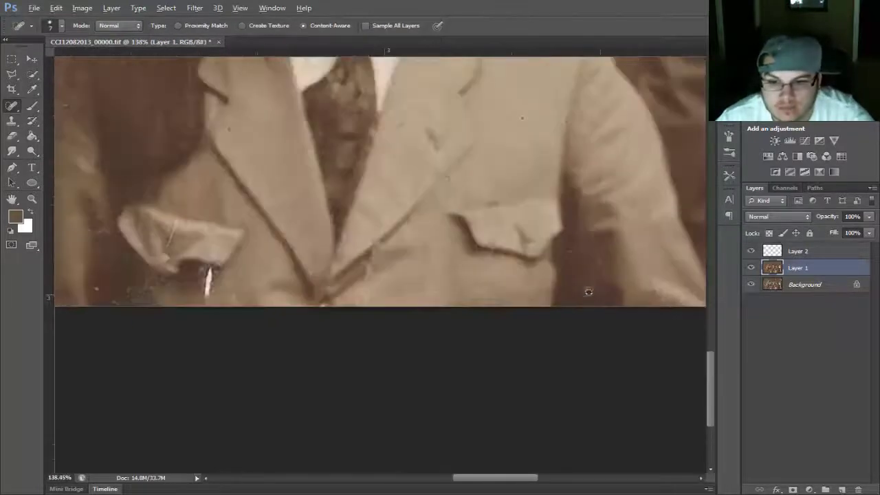
scroll(445, 178, down, 3)
scroll(412, 241, down, 2)
scroll(379, 310, up, 5)
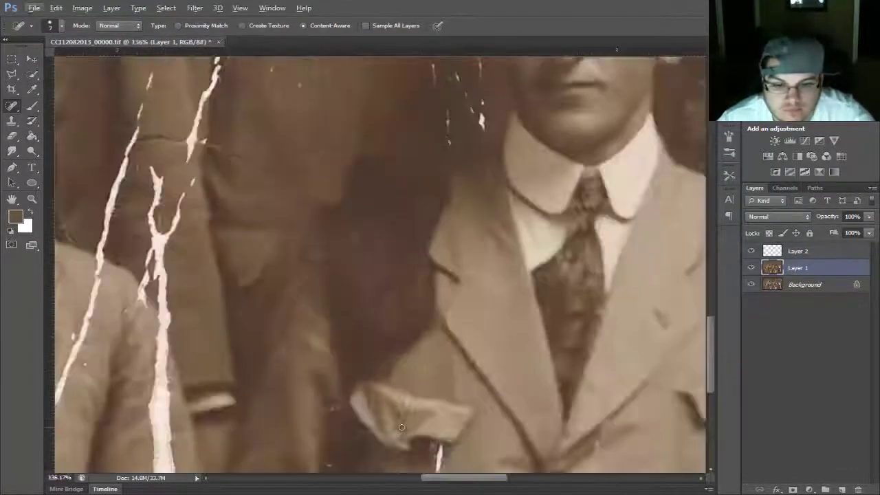
scroll(472, 354, up, 5)
- Clone dark brown over the white scratch beneath the pocket flap
key(s)
key(d)
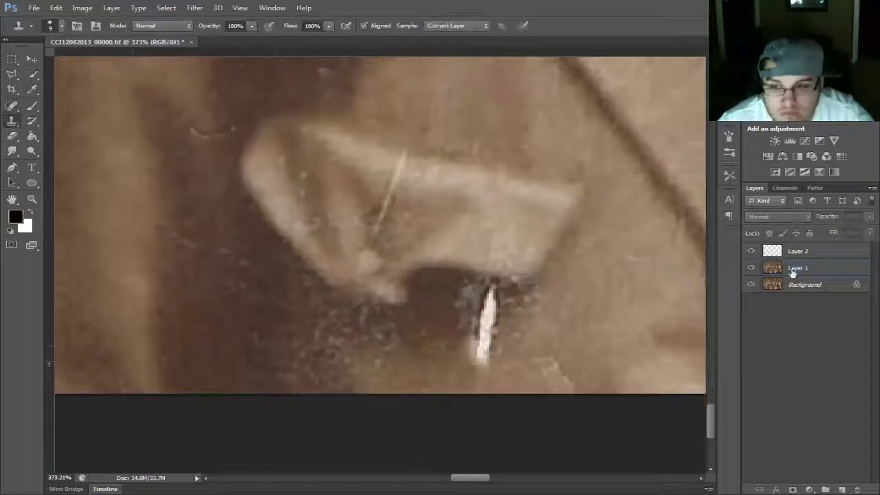
drag(466, 310, 488, 313)
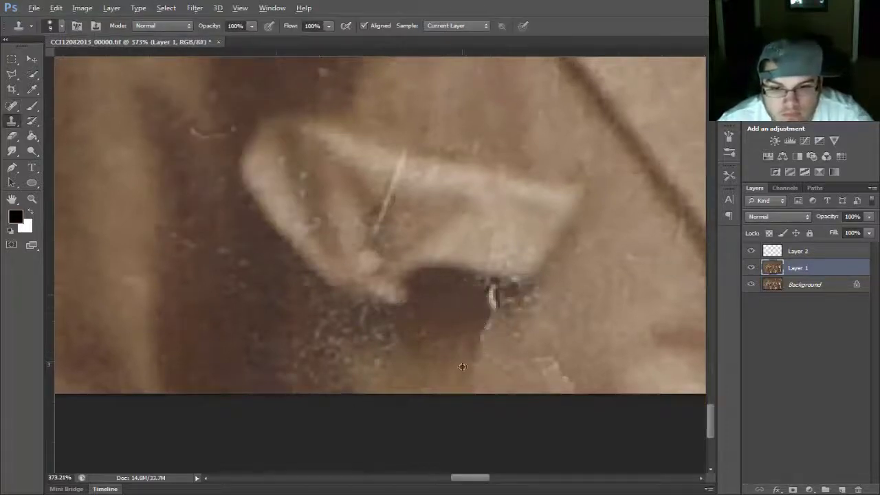
scroll(474, 281, down, 3)
scroll(462, 321, up, 2)
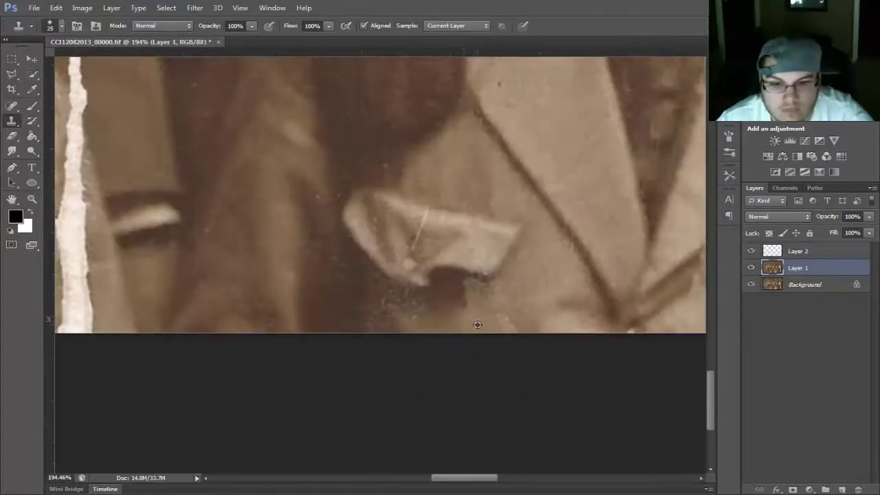
scroll(477, 324, down, 3)
scroll(399, 413, up, 4)
- Set the Clone Stamp opacity to 52%
right_click(402, 411)
key(Escape)
key(5)
key(2)
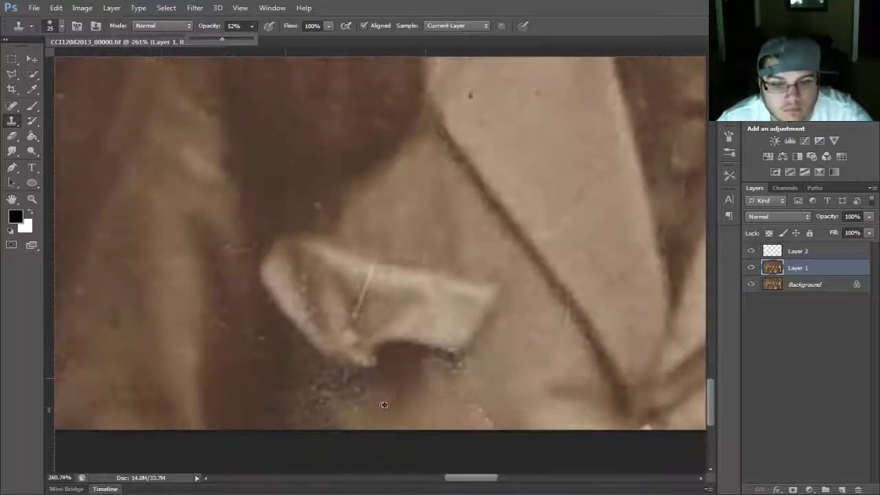
scroll(412, 385, down, 2)
scroll(422, 268, down, 3)
scroll(412, 324, down, 2)
scroll(413, 324, down, 5)
- Toggle the retouched layer's visibility off and on to compare with the original
click(751, 267)
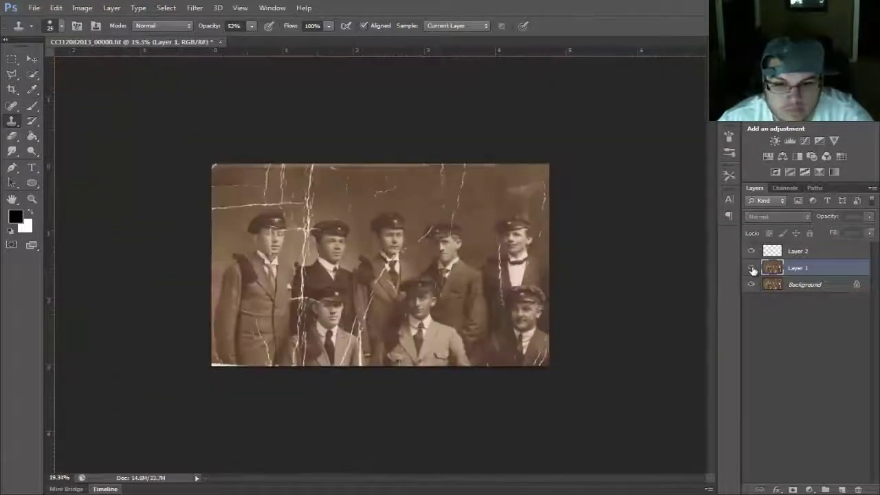
click(752, 268)
scroll(434, 299, up, 5)
key(j)
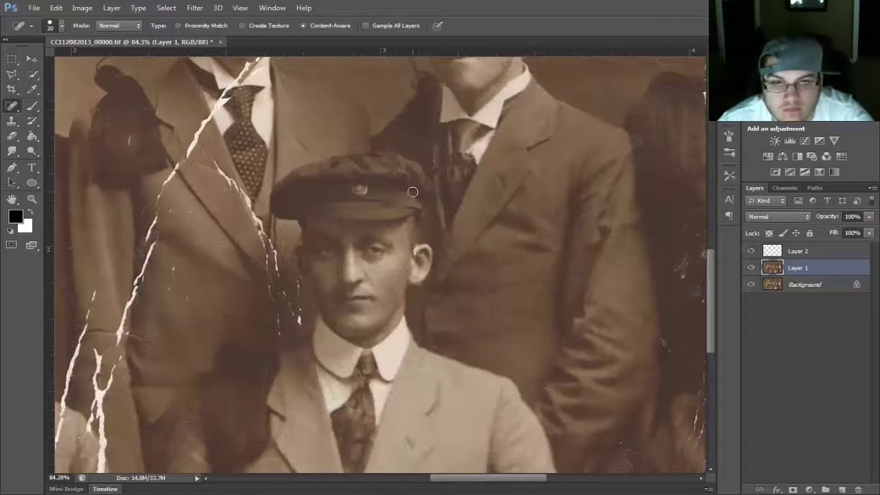
- Heal the crack running left of the seated man's face
drag(297, 307, 294, 264)
drag(279, 236, 272, 349)
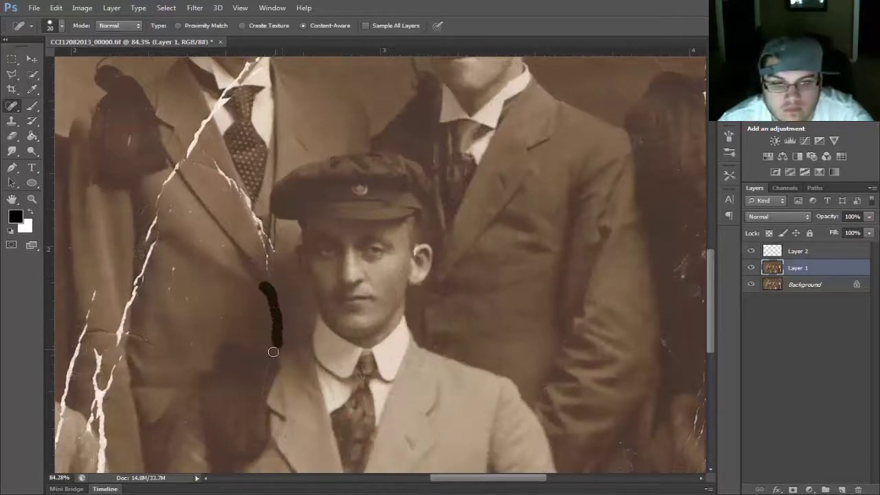
scroll(437, 387, right, 3)
scroll(359, 285, up, 5)
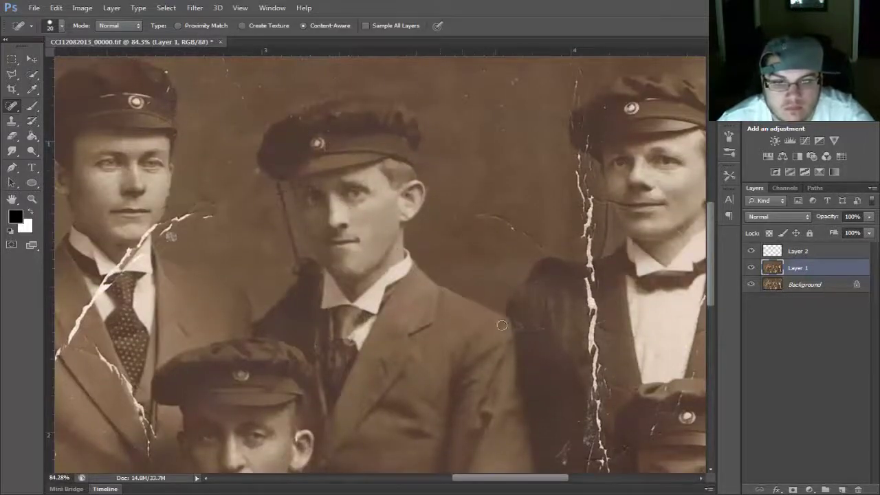
- Heal the cracks beside the right seated man's shoulder and on the nearby dark coat
scroll(482, 351, down, 6)
scroll(453, 357, down, 3)
drag(443, 321, 427, 369)
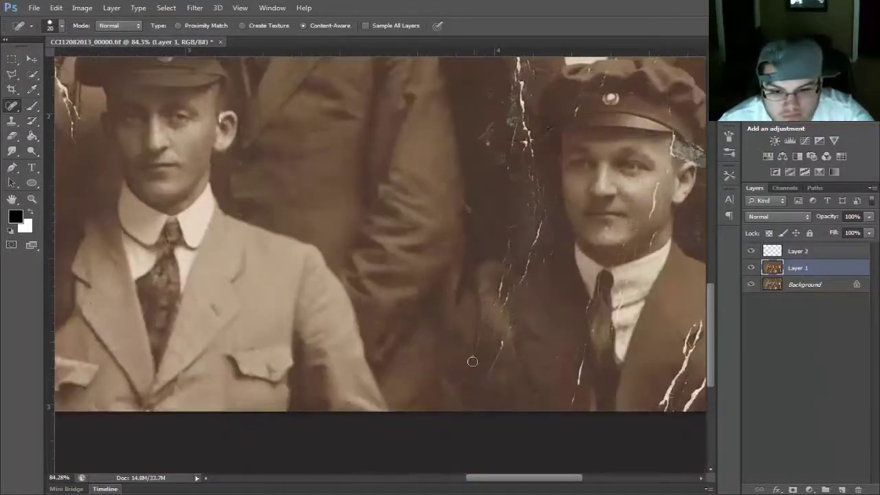
drag(509, 256, 478, 338)
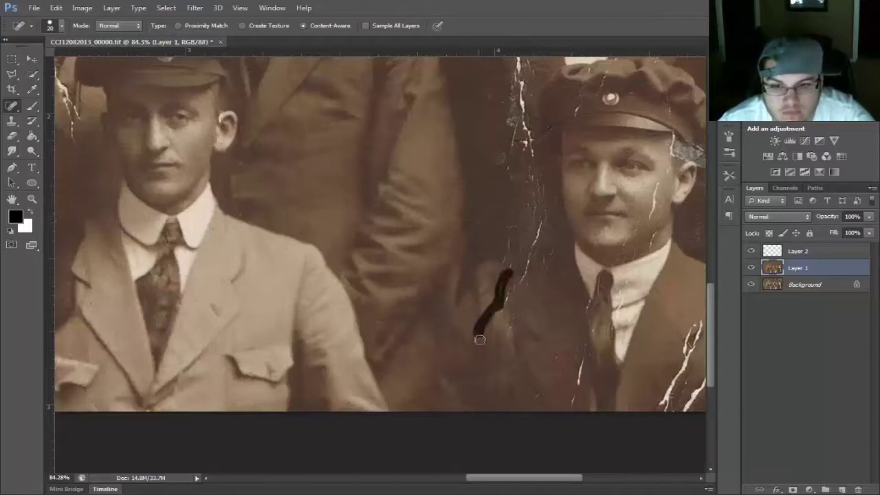
scroll(538, 334, down, 3)
scroll(487, 286, up, 4)
scroll(575, 372, down, 2)
scroll(605, 310, up, 2)
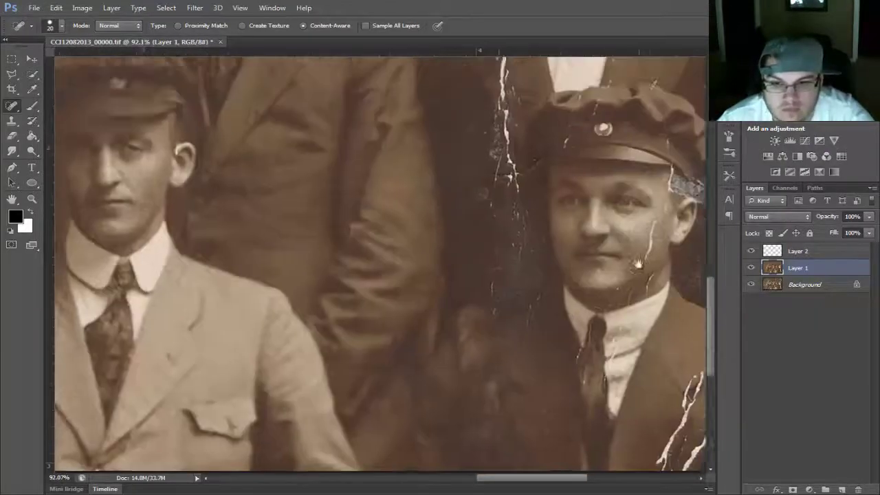
scroll(555, 290, right, 3)
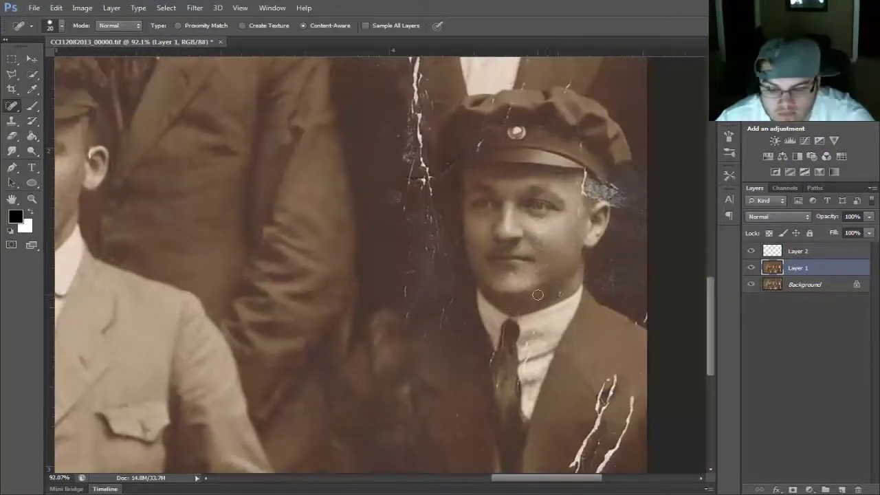
scroll(547, 271, down, 5)
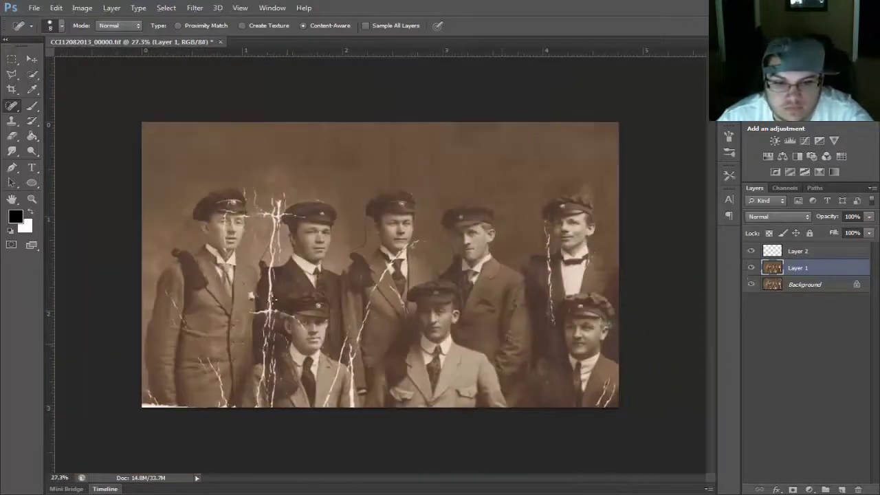
- Restore Clone Stamp opacity to 100% and spot-heal the top of the jacket crack
scroll(530, 334, up, 6)
key(s)
key(0)
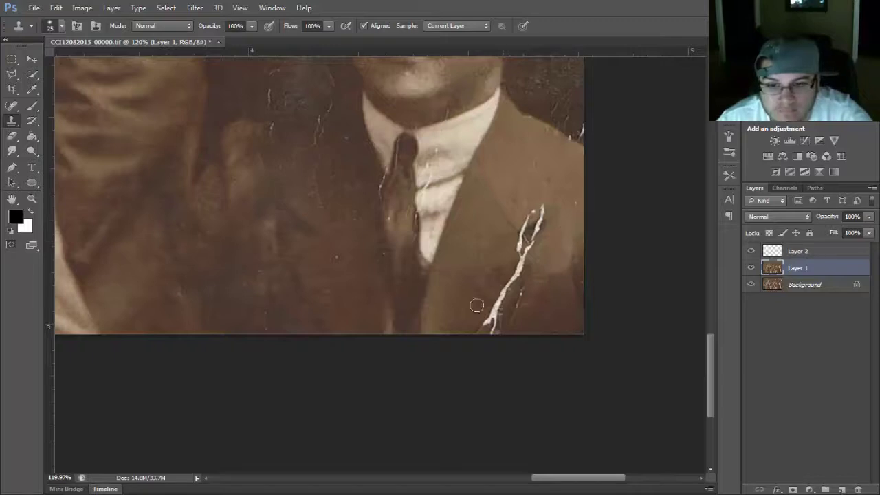
key(j)
click(543, 207)
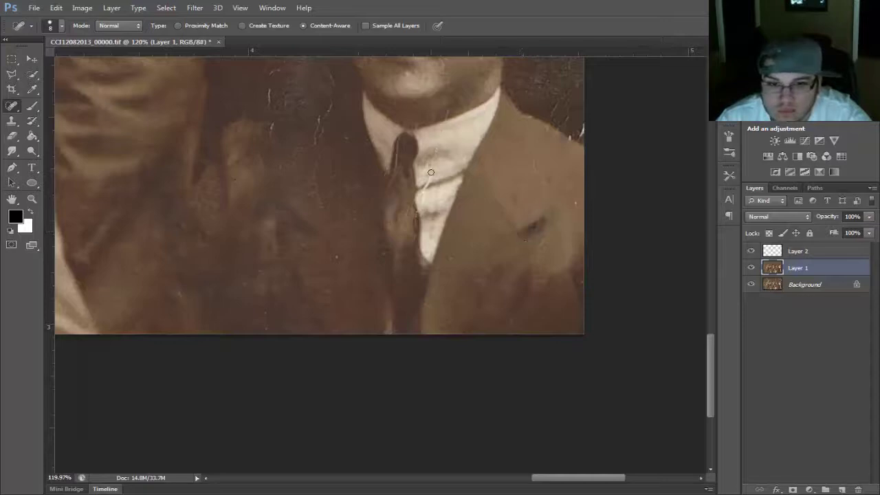
- Spot-heal the rest of the white crack down the right seated man's jacket
key(s)
scroll(428, 187, down, 5)
scroll(481, 193, down, 3)
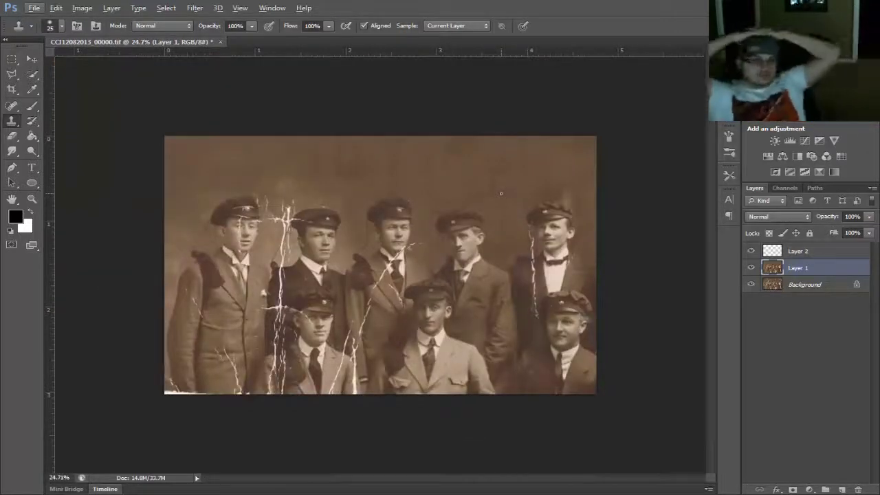
scroll(584, 303, up, 5)
scroll(619, 316, up, 1)
key(j)
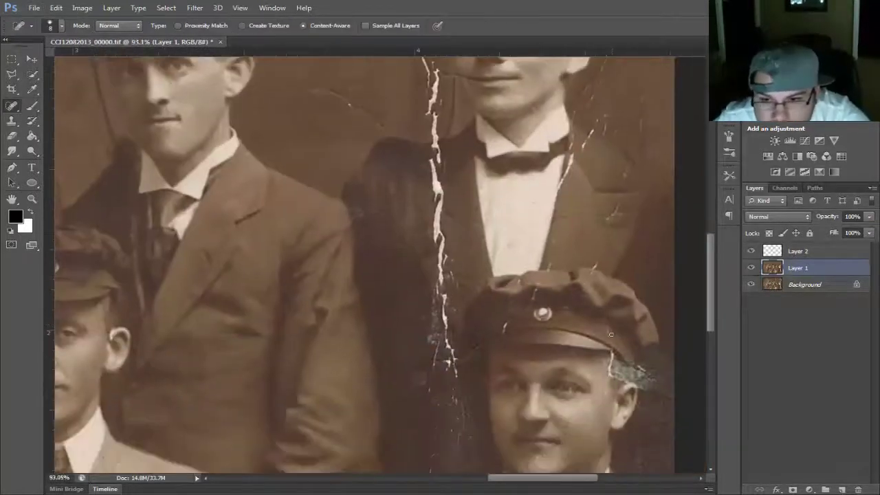
drag(626, 341, 551, 274)
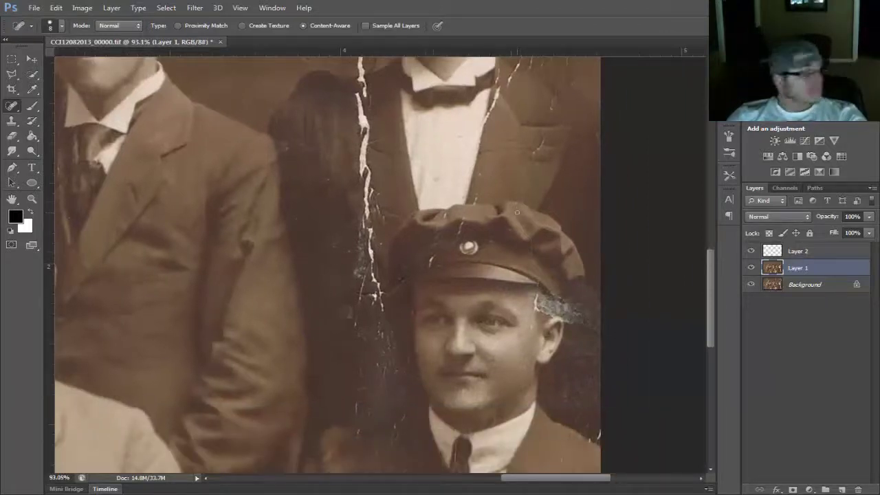
- Save the retouch as the Photoshop file '100yr old.psd'
key(ctrl+shift+s)
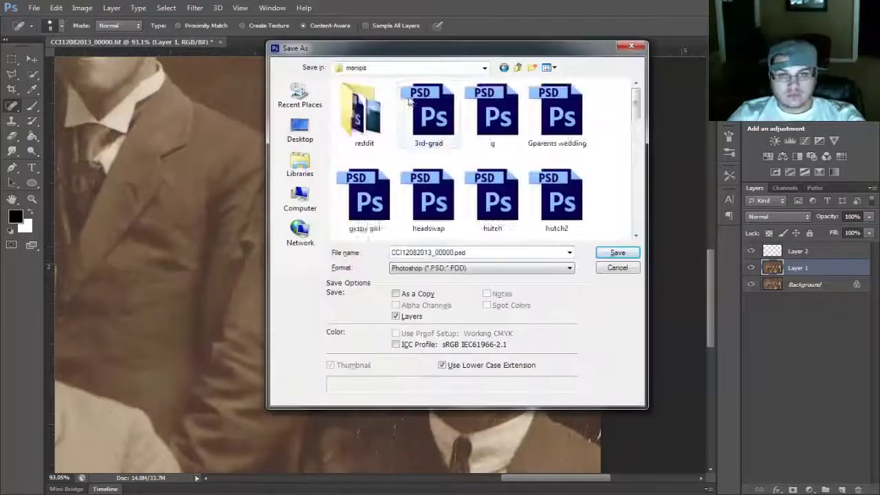
text(100yr old)
key(Return)
- Delete the empty Layer 2, enlarge the healing brush, and heal a wider crack
scroll(278, 141, down, 3)
click(797, 251)
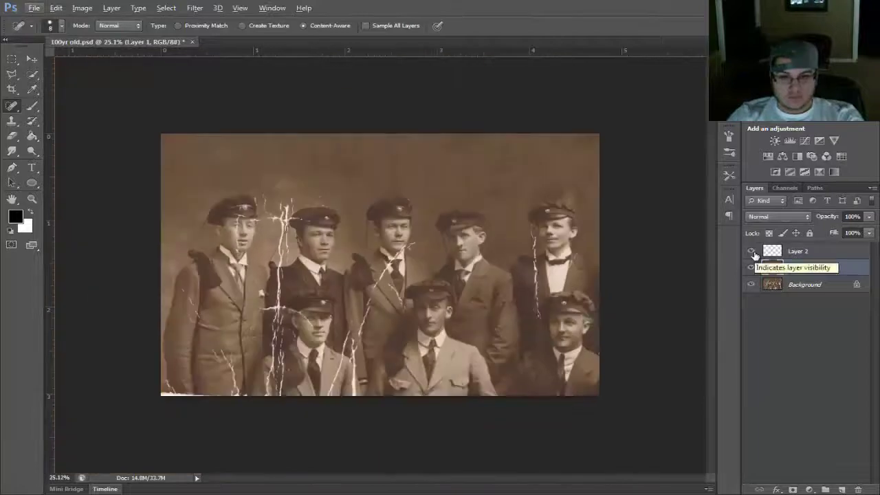
key(Delete)
scroll(344, 212, up, 4)
key(bracketright)
key(bracketright)
key(bracketright)
drag(426, 175, 416, 222)
- Heal the cracks above the men's caps and a small background spot
scroll(426, 241, up, 3)
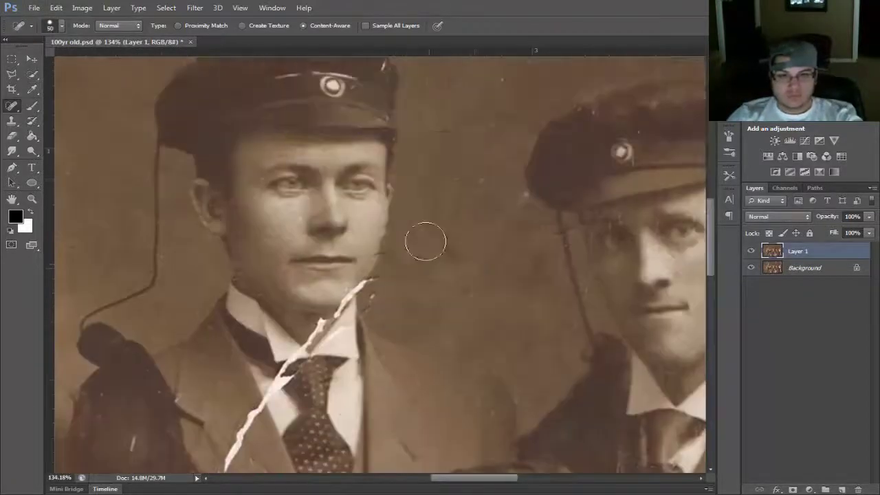
scroll(440, 227, up, 3)
drag(469, 227, 462, 110)
scroll(562, 163, down, 1)
drag(371, 199, 509, 254)
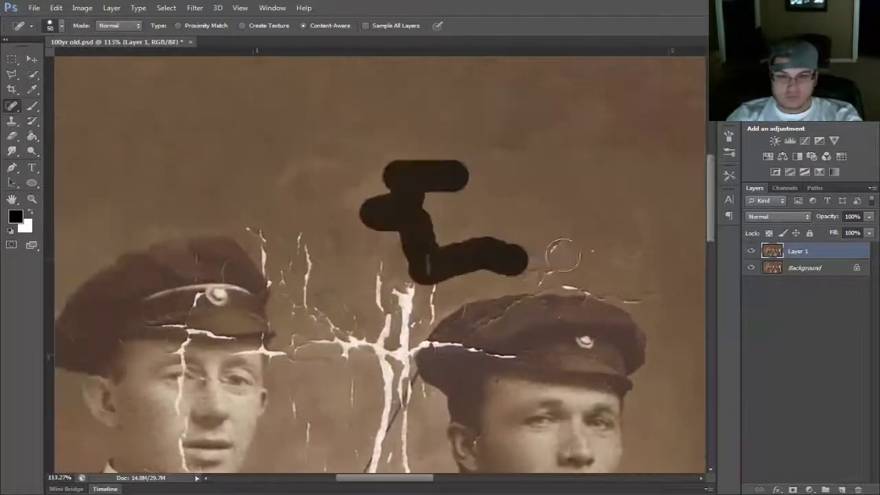
click(348, 249)
- Shrink the healing brush to 30 and heal the crack along the lower jacket edge
scroll(399, 308, left, 5)
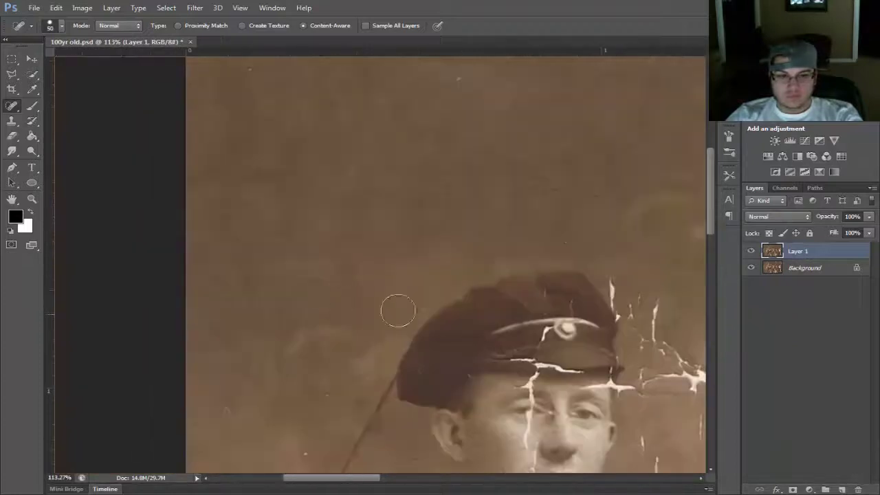
scroll(320, 415, down, 1)
scroll(414, 215, down, 2)
scroll(299, 287, down, 1)
scroll(298, 287, down, 5)
scroll(368, 240, left, 3)
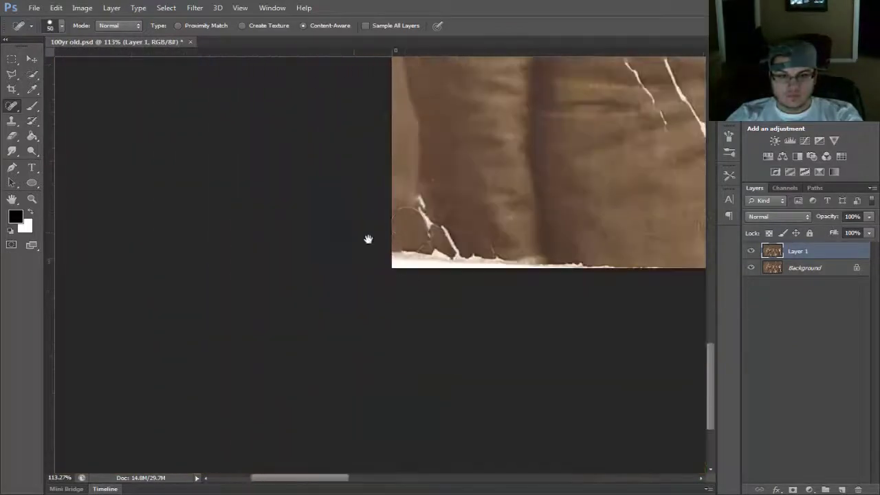
key(bracketleft)
key(bracketleft)
mouse_move(427, 188)
mouse_down()
mouse_move(442, 241)
mouse_move(477, 253)
mouse_up()
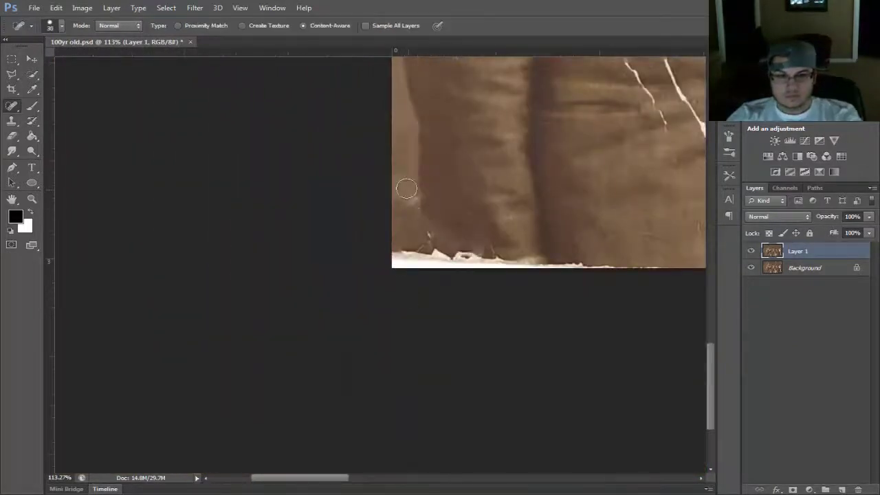
- Heal the cracks near the photo's bottom edge and lower left
scroll(406, 192, down, 2)
key(s)
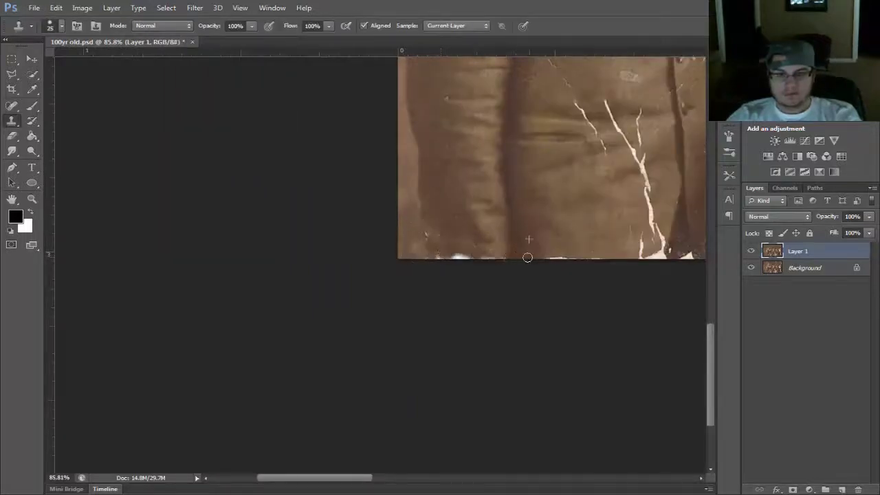
scroll(457, 257, down, 3)
scroll(275, 358, up, 3)
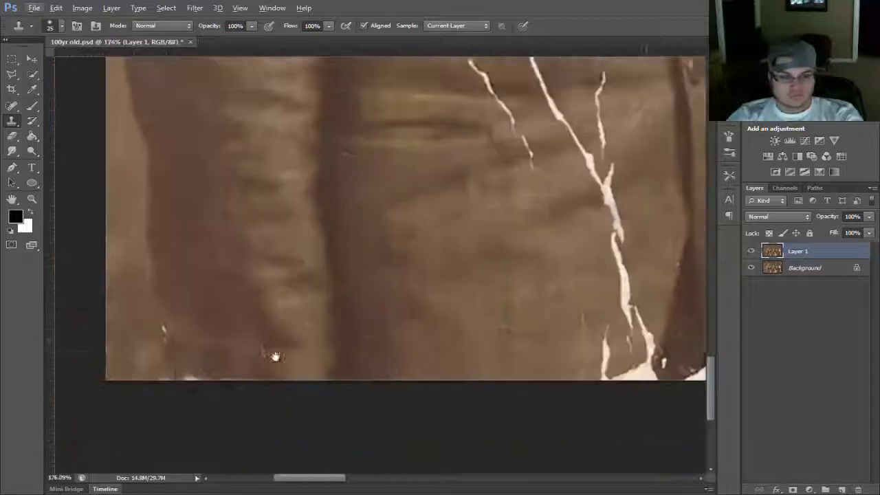
key(j)
drag(284, 311, 339, 348)
scroll(374, 368, down, 3)
scroll(375, 368, up, 5)
mouse_move(266, 324)
mouse_down()
mouse_move(186, 289)
mouse_move(203, 325)
mouse_up()
- Heal the crack between two caps, the vertical background crack, and the cap-edge crack
key(s)
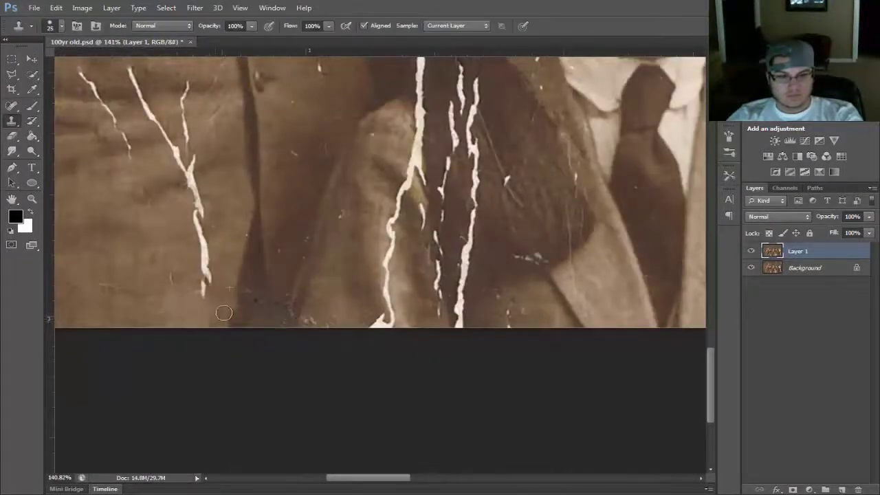
scroll(203, 288, down, 3)
key(j)
scroll(220, 192, up, 2)
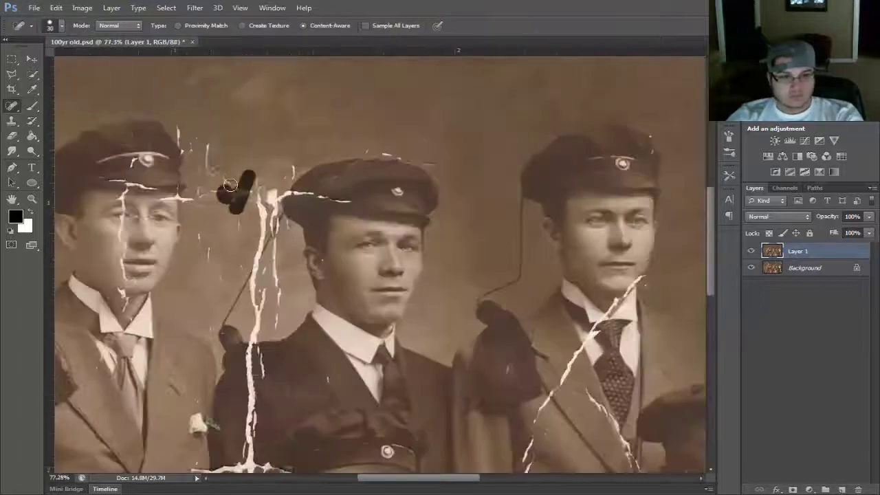
drag(220, 192, 180, 134)
scroll(180, 135, up, 3)
drag(186, 133, 199, 145)
drag(412, 183, 316, 234)
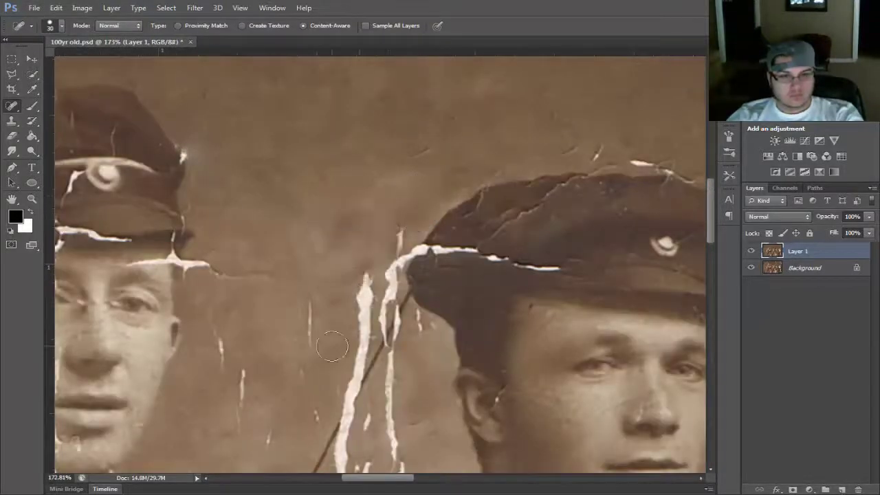
drag(253, 338, 240, 275)
drag(223, 189, 310, 201)
- Clone out the crack left of the cap, then heal the cracks beside the cord and cap
key(s)
drag(345, 315, 368, 199)
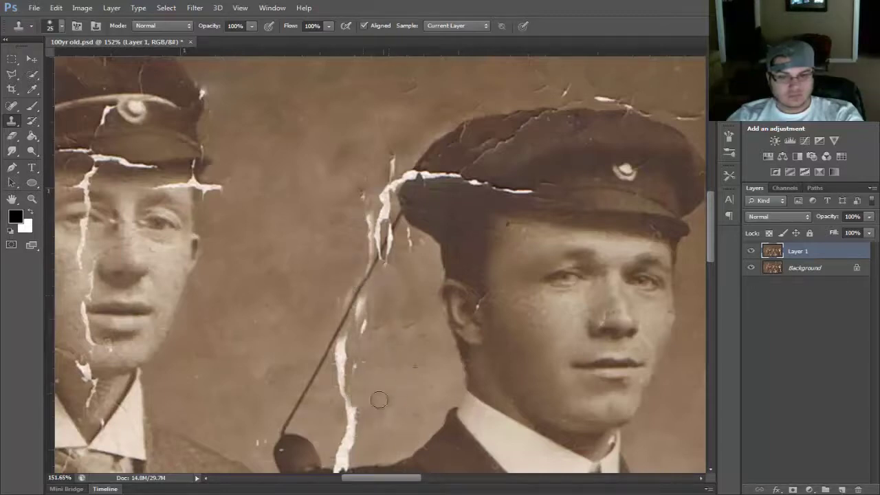
key(j)
drag(343, 443, 388, 435)
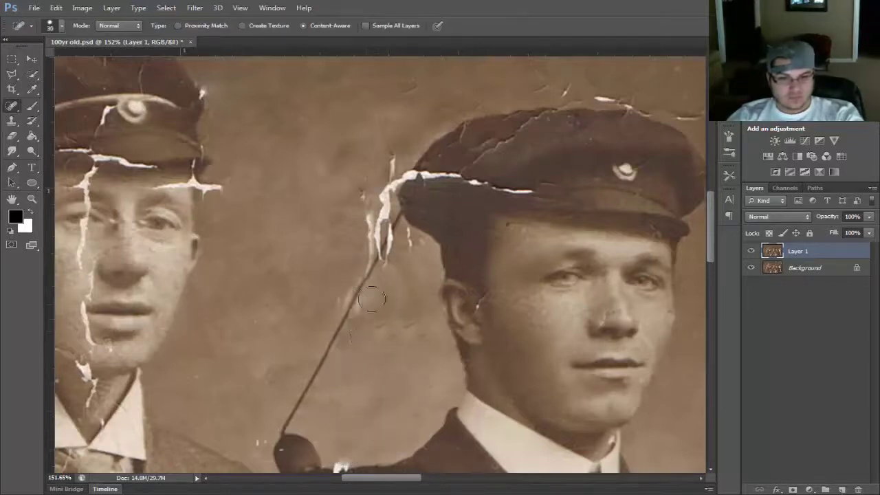
mouse_move(372, 168)
mouse_down()
mouse_move(350, 237)
mouse_move(410, 246)
mouse_up()
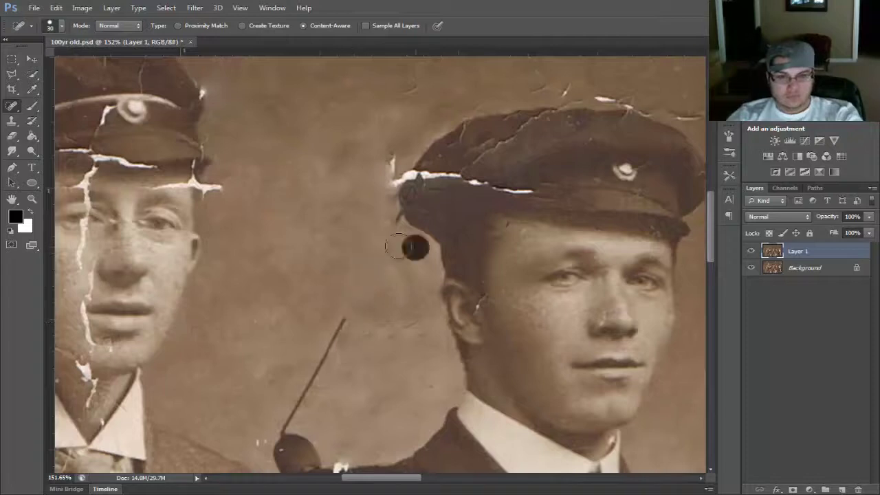
key(l)
scroll(385, 245, up, 3)
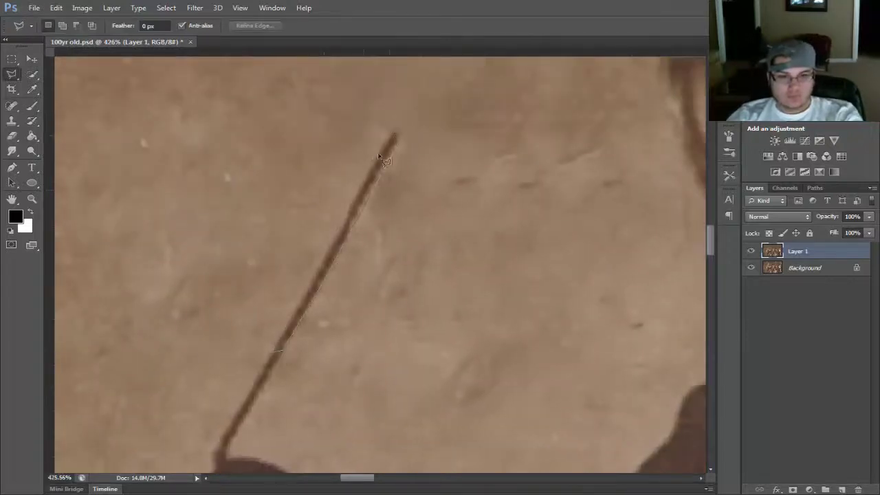
- Copy the lassoed cord piece to a new layer, move it into the gap, and fit the photo on screen
key(ctrl+j)
key(v)
scroll(330, 316, down, 3)
drag(315, 324, 353, 280)
key(ctrl+t)
scroll(353, 280, up, 2)
key(Return)
scroll(376, 362, down, 4)
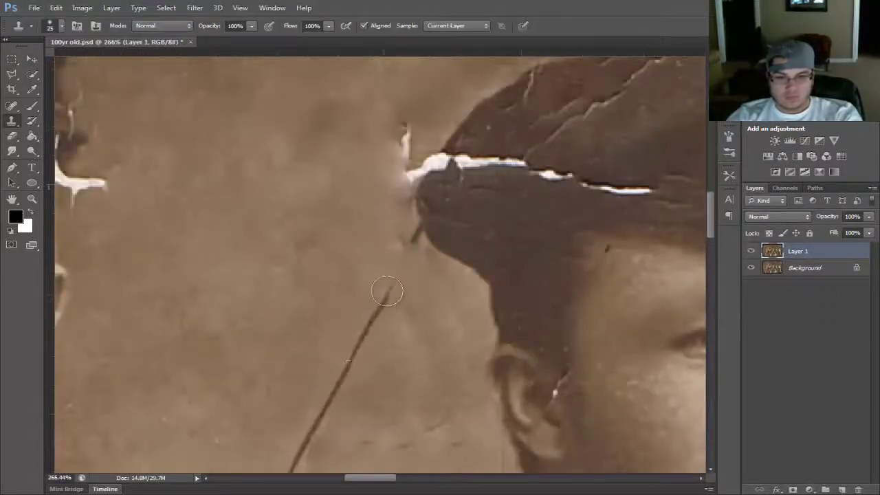
key(ctrl+0)
scroll(202, 174, up, 5)
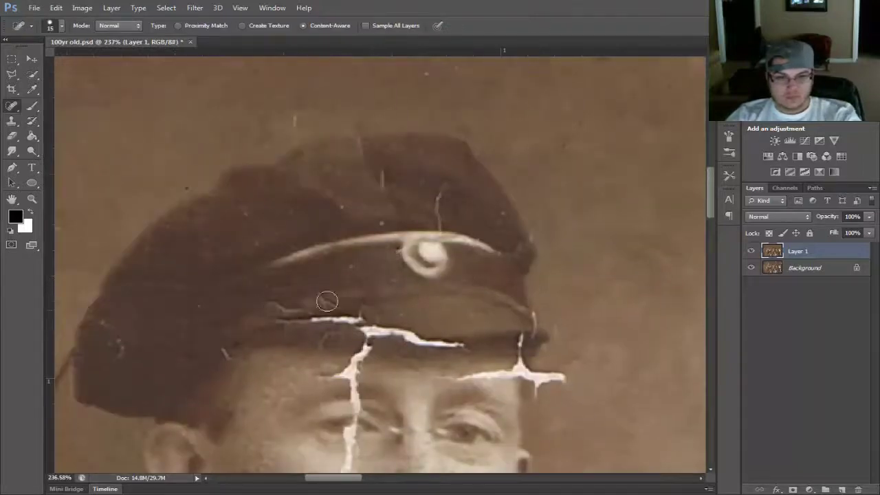
- Heal the white crack under and along the left man's cap brim
drag(283, 310, 363, 320)
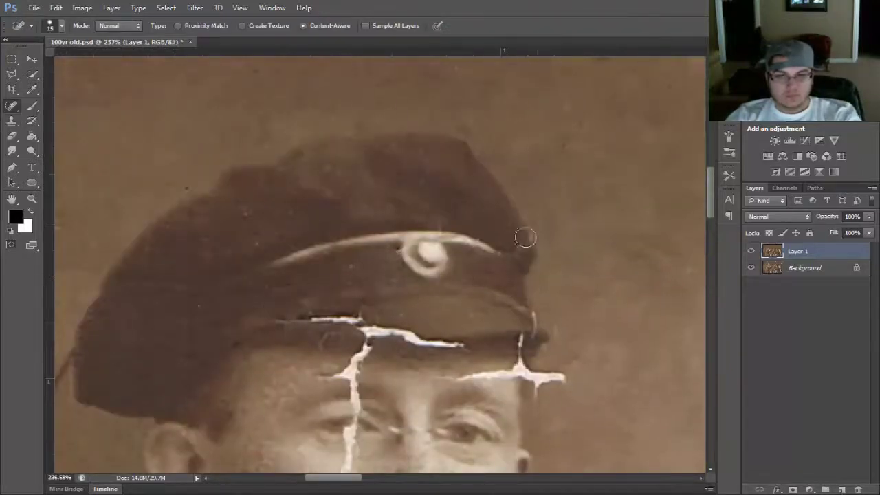
key(s)
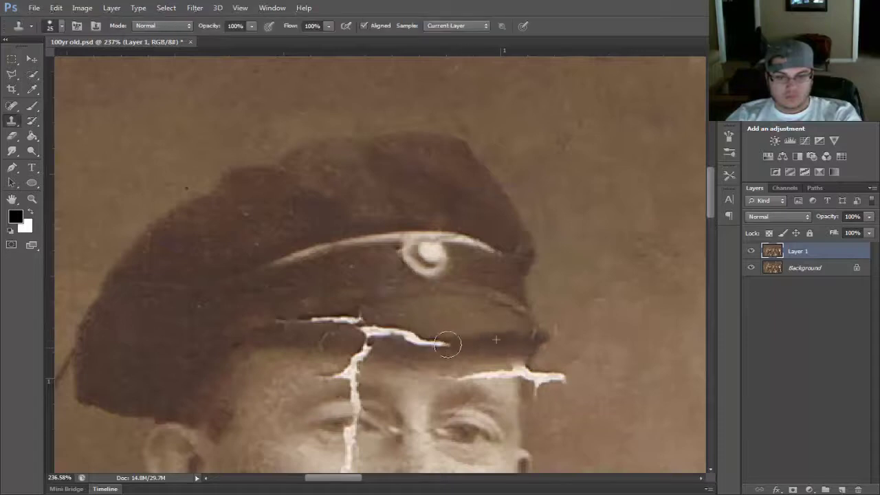
key(j)
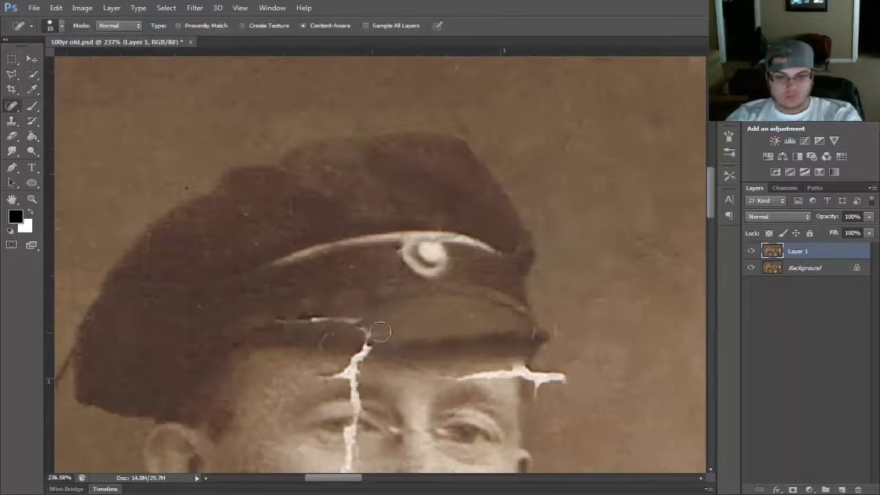
mouse_move(295, 319)
mouse_down()
mouse_move(364, 349)
mouse_move(370, 393)
mouse_up()
key(s)
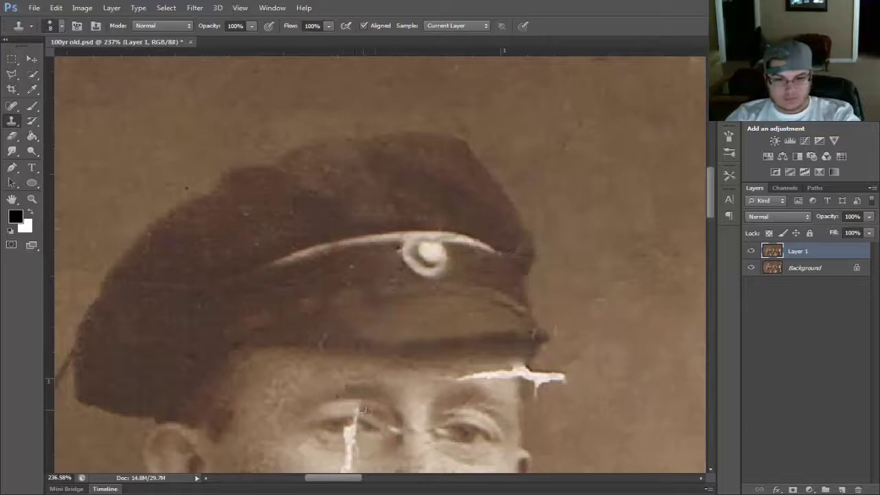
scroll(396, 375, up, 3)
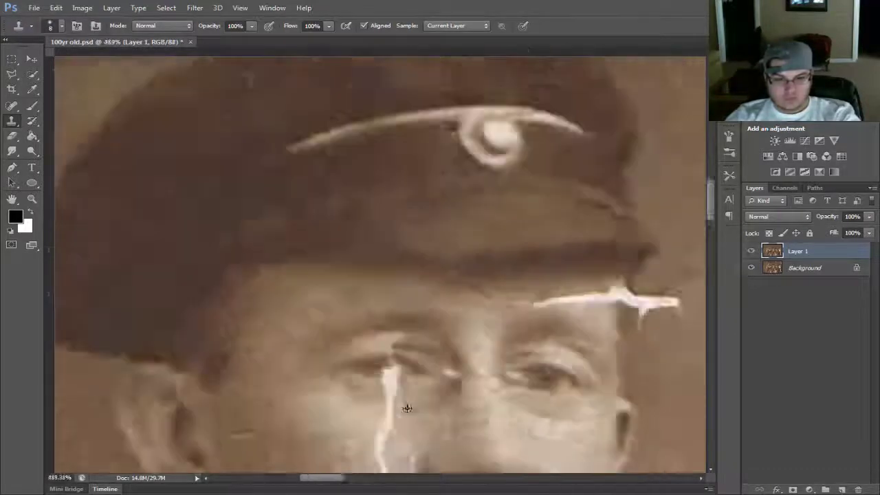
scroll(433, 415, up, 3)
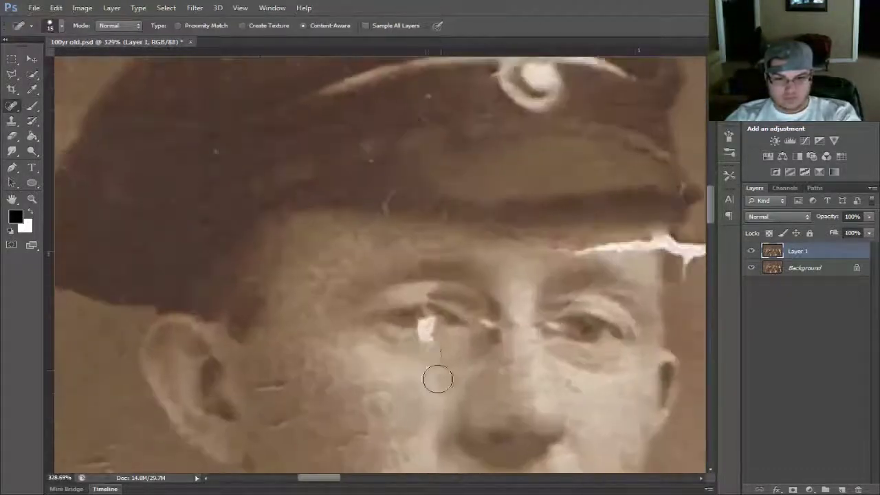
scroll(513, 409, down, 5)
scroll(514, 410, up, 6)
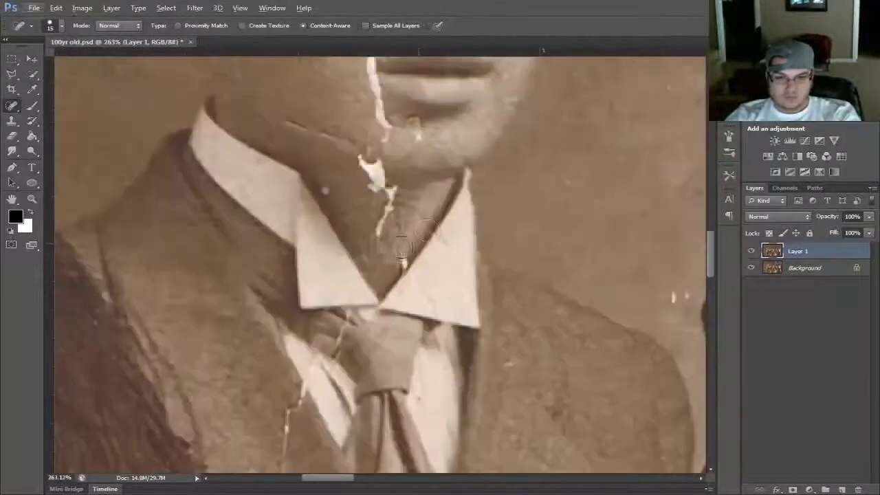
- Heal the crack down the man's neck and the long white crack on his jacket
key(s)
key(j)
drag(380, 231, 371, 158)
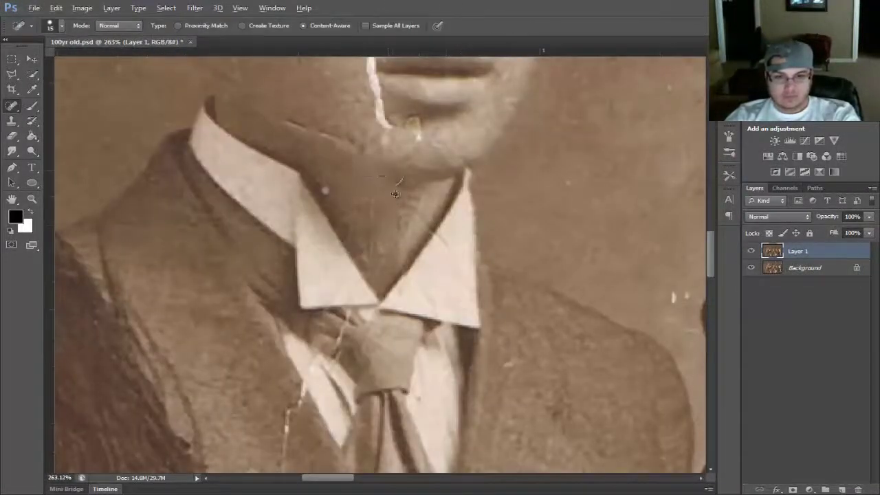
drag(305, 128, 403, 265)
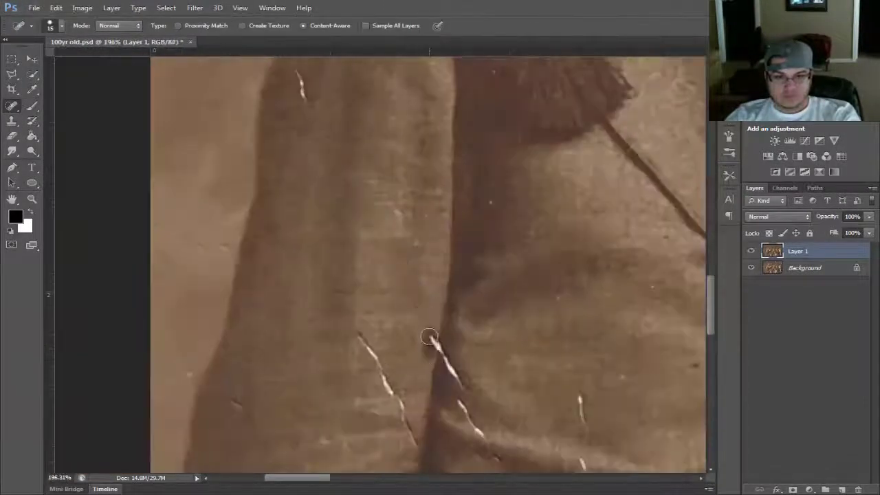
drag(429, 337, 462, 384)
- Heal the remaining jacket cracks, finishing with the last one
key(s)
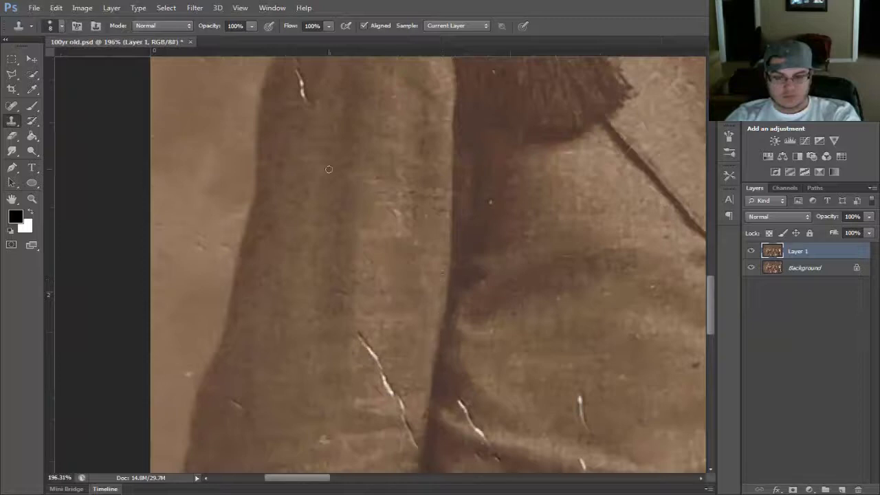
key(j)
drag(359, 334, 415, 446)
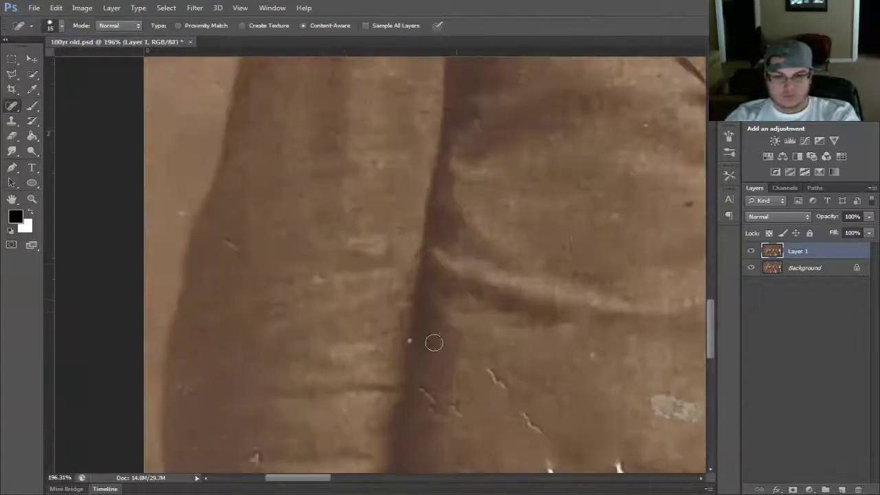
scroll(268, 275, down, 3)
scroll(238, 398, down, 3)
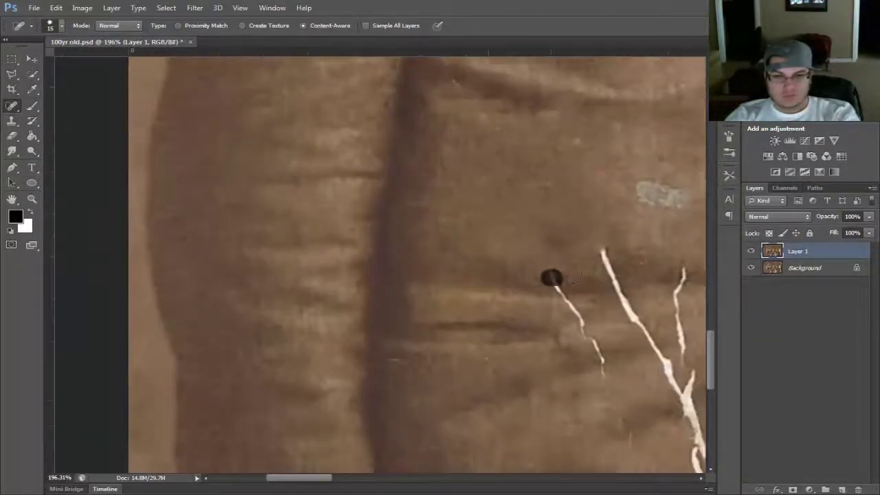
drag(550, 277, 602, 371)
scroll(602, 371, right, 2)
drag(471, 226, 550, 357)
drag(520, 251, 550, 364)
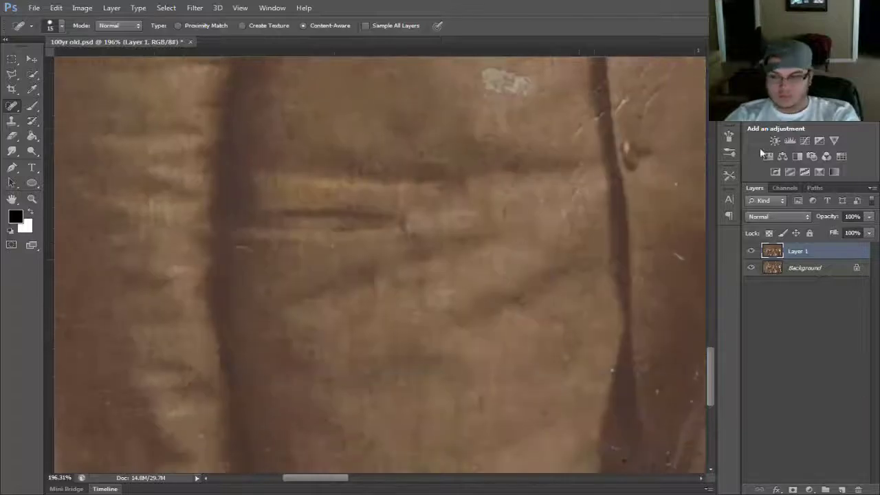
drag(490, 72, 530, 97)
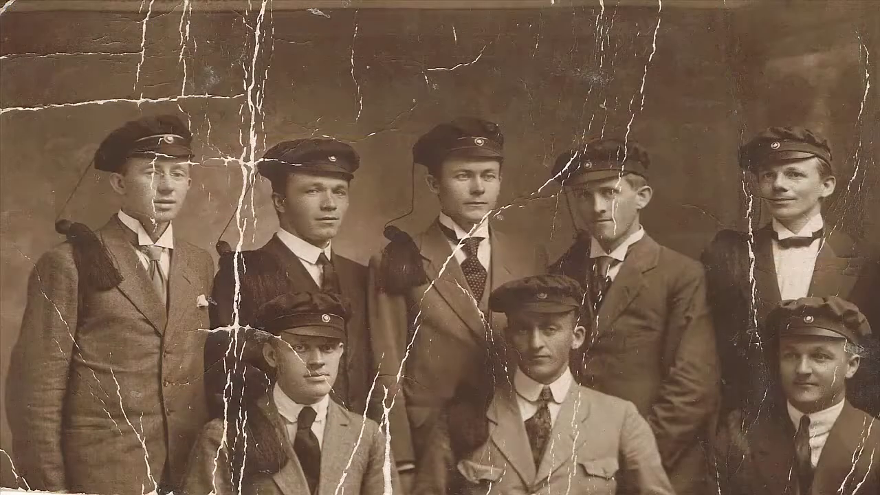